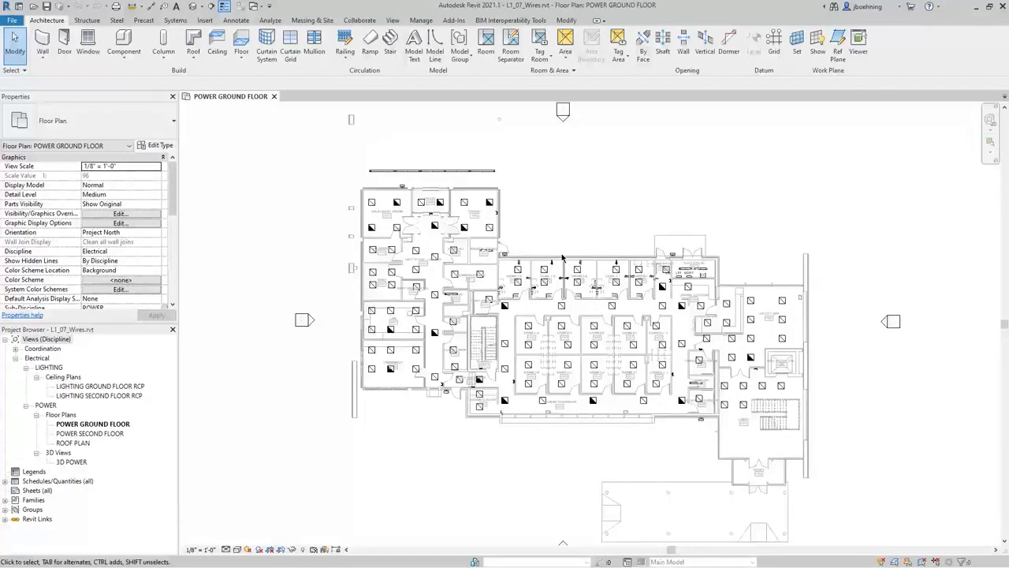
Draw an arc wire in EXAM 1-4 from the upper-wall receptacle to the right-wall receptacle and check its wire properties
{"action": "middle_click_drag", "start_coordinate": [558, 245], "coordinate": [510, 244]}
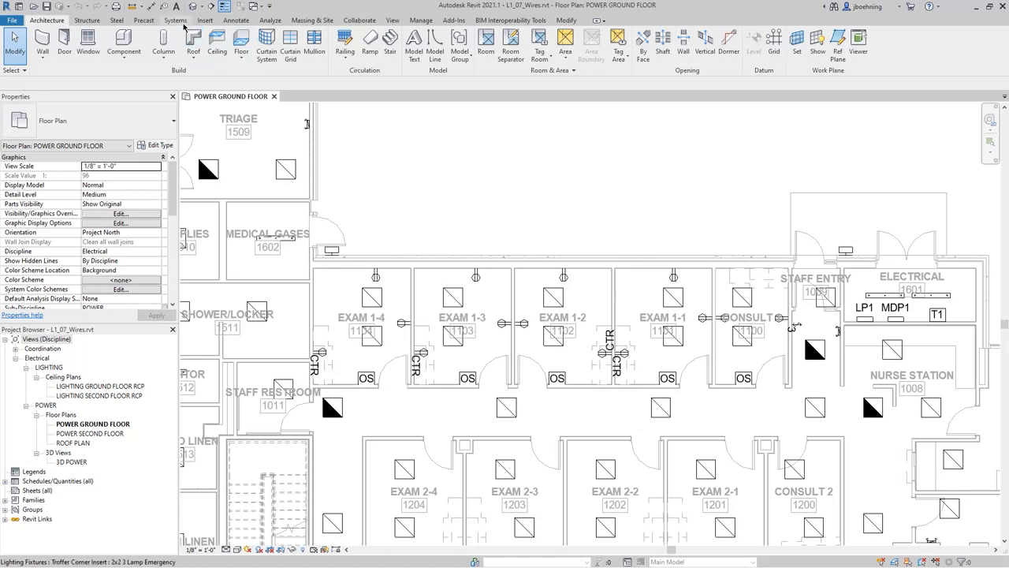
{"action": "left_click", "coordinate": [175, 20]}
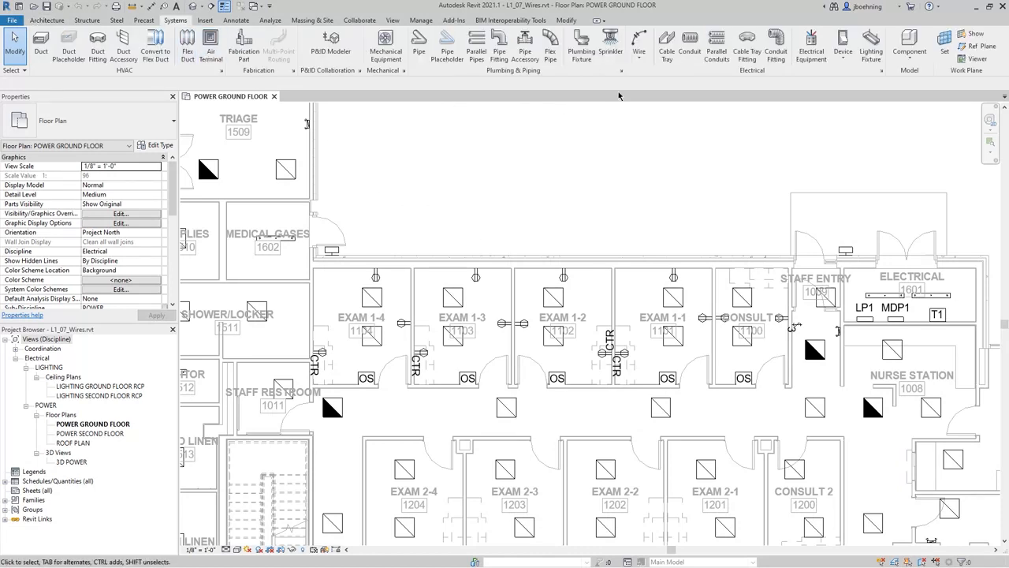
{"action": "left_click", "coordinate": [646, 63]}
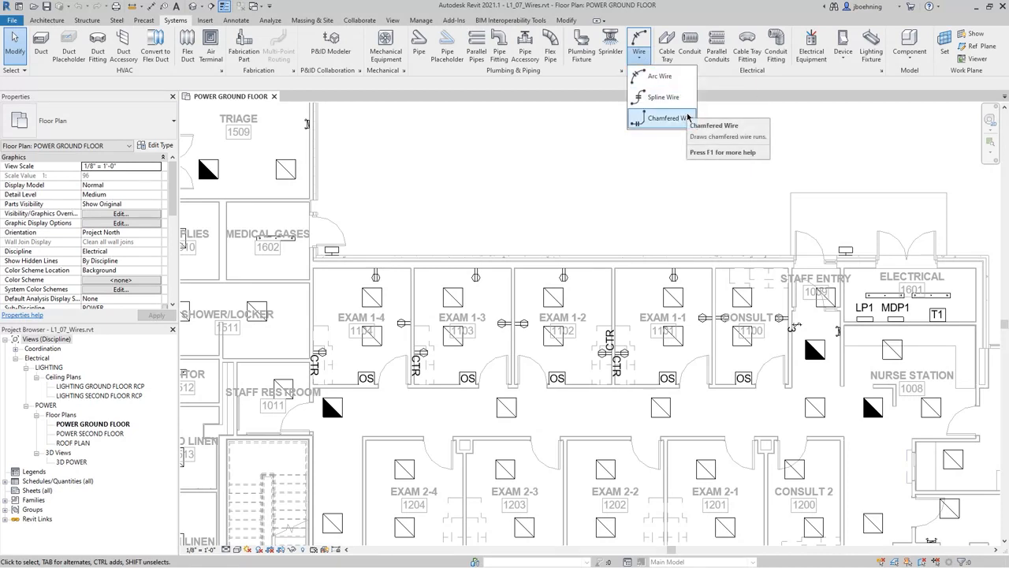
{"action": "left_click", "coordinate": [662, 76]}
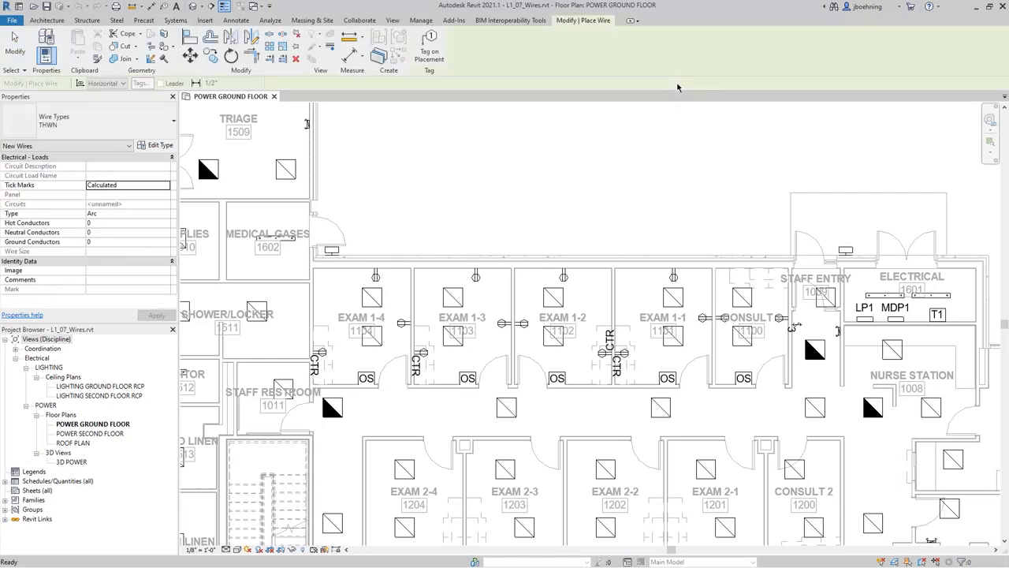
{"action": "scroll", "coordinate": [390, 296], "scroll_direction": "up", "scroll_amount": 6}
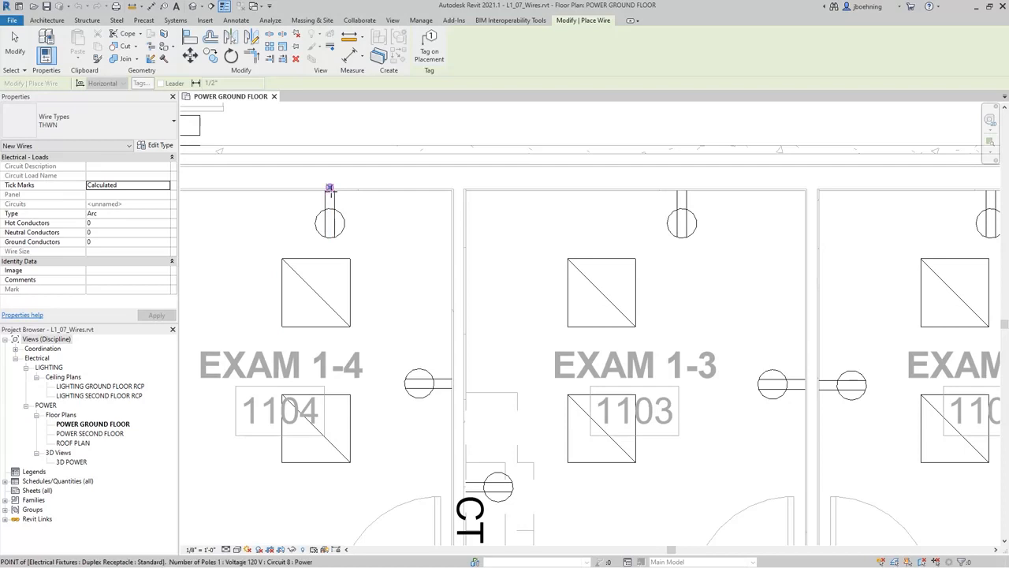
{"action": "left_click", "coordinate": [330, 188]}
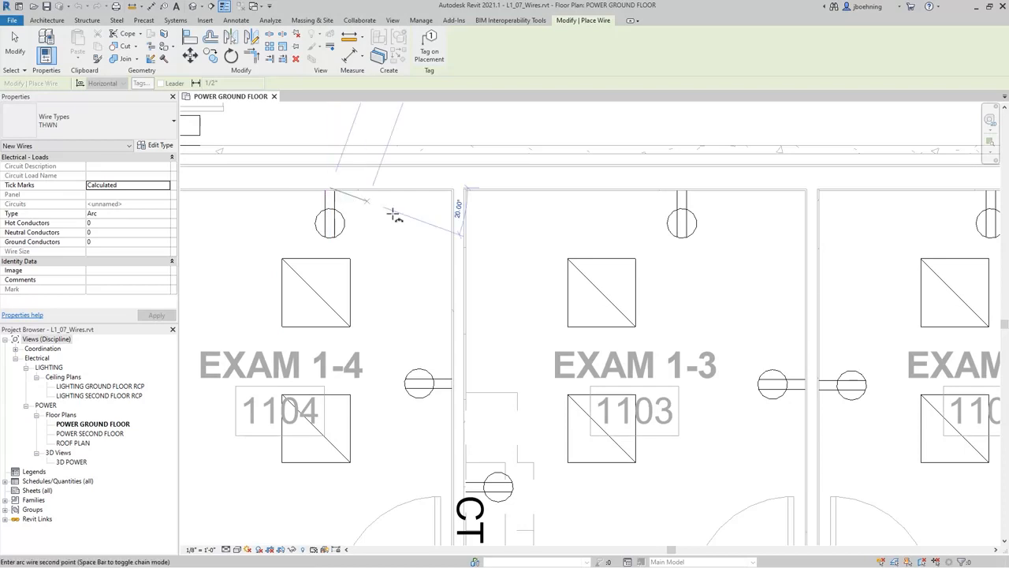
{"action": "left_click", "coordinate": [420, 265]}
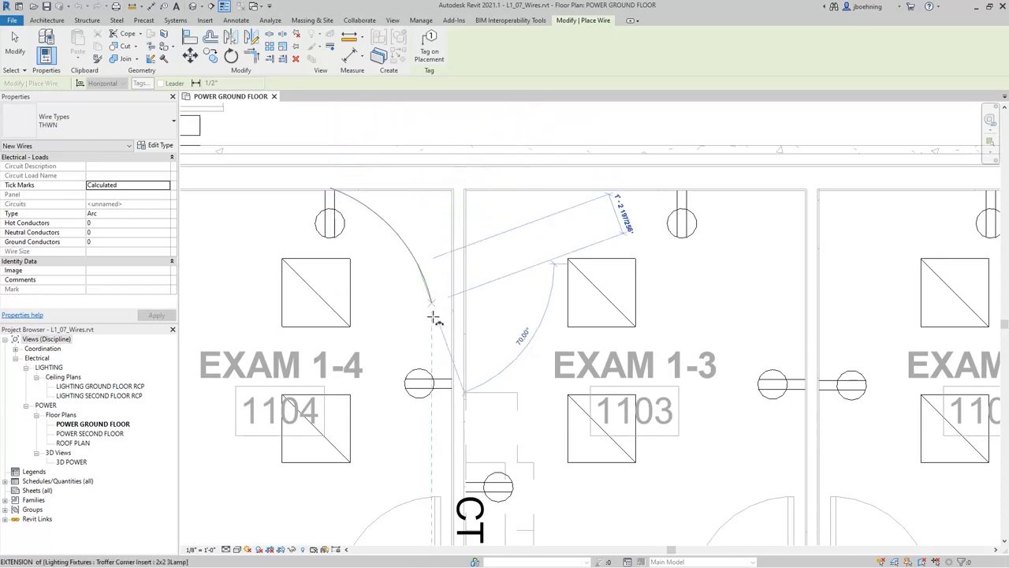
{"action": "left_click", "coordinate": [456, 386]}
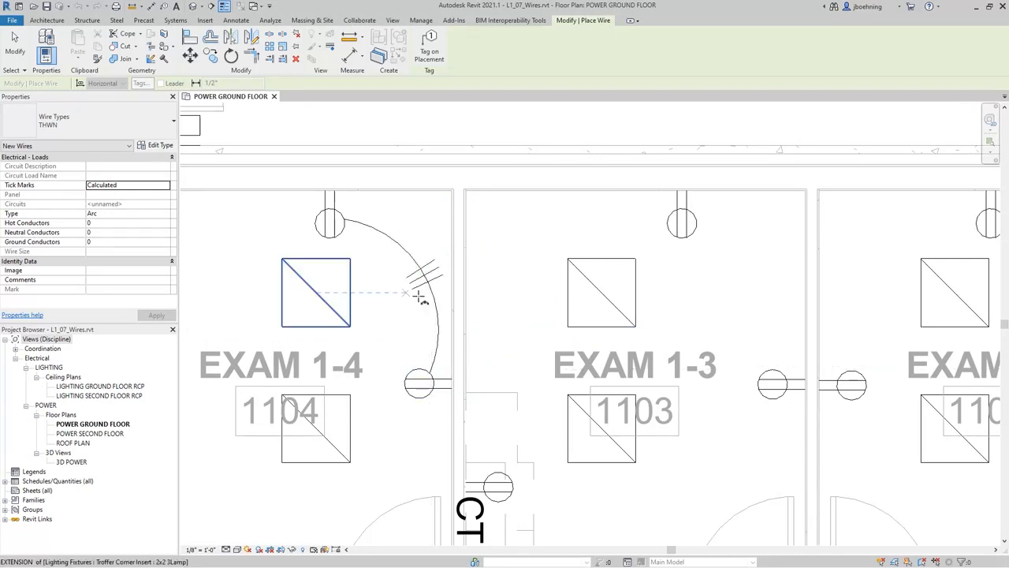
{"action": "scroll", "coordinate": [489, 295], "scroll_direction": "down", "scroll_amount": 1}
{"action": "middle_click_drag", "start_coordinate": [489, 295], "coordinate": [596, 270]}
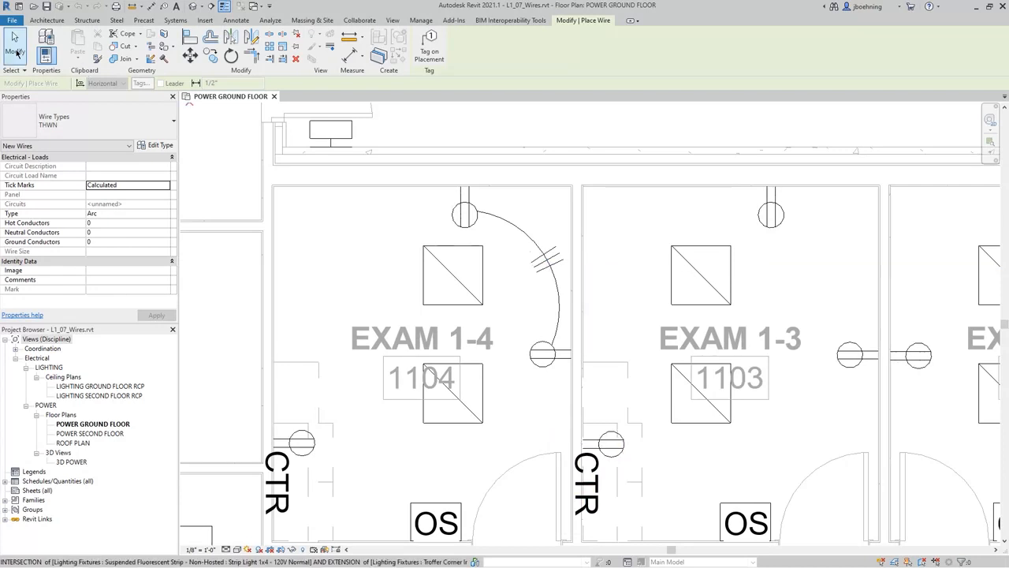
{"action": "left_click", "coordinate": [16, 52]}
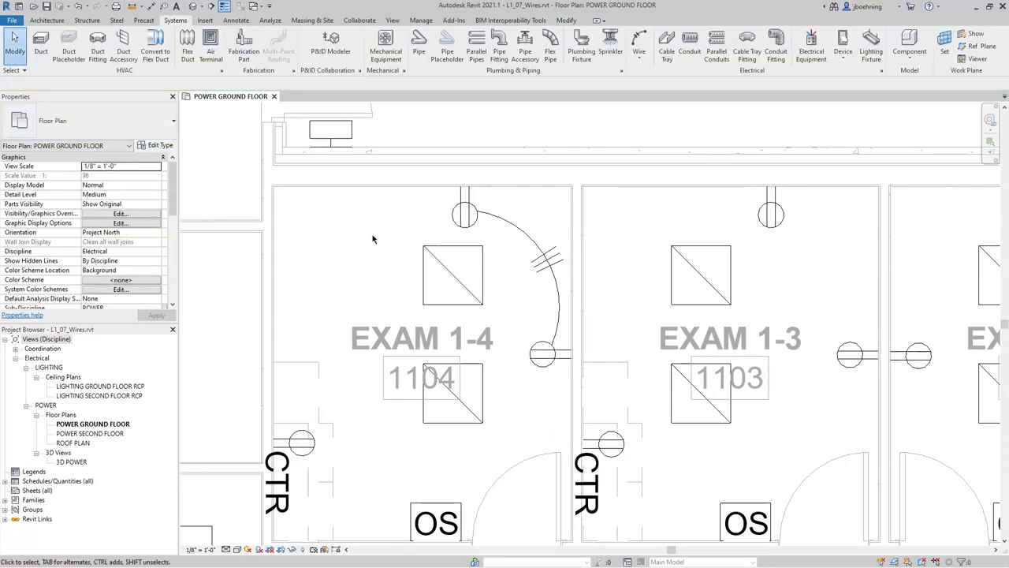
{"action": "left_click", "coordinate": [505, 226]}
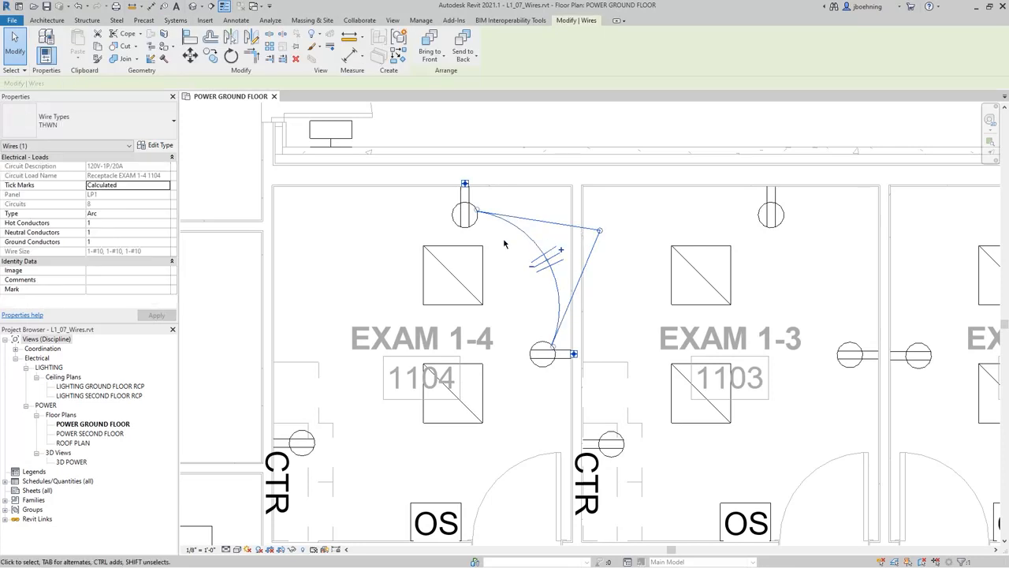
{"action": "left_click", "coordinate": [392, 223]}
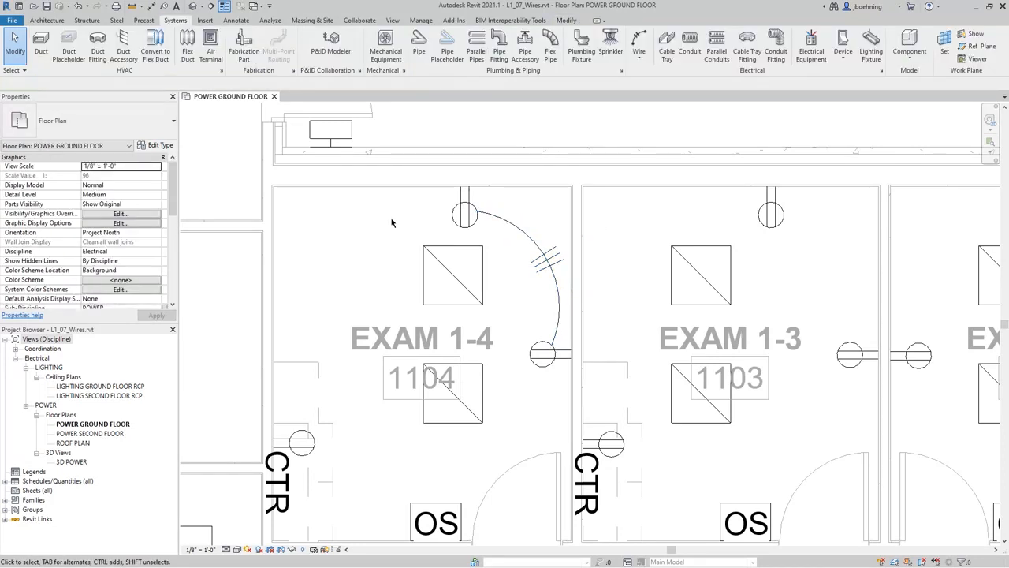
Select the lighting circuit serving the exam room fixtures and convert its temporary wiring to permanent arc wires
{"action": "scroll", "coordinate": [392, 223], "scroll_direction": "down", "scroll_amount": 2}
{"action": "scroll", "coordinate": [371, 250], "scroll_direction": "down", "scroll_amount": 1}
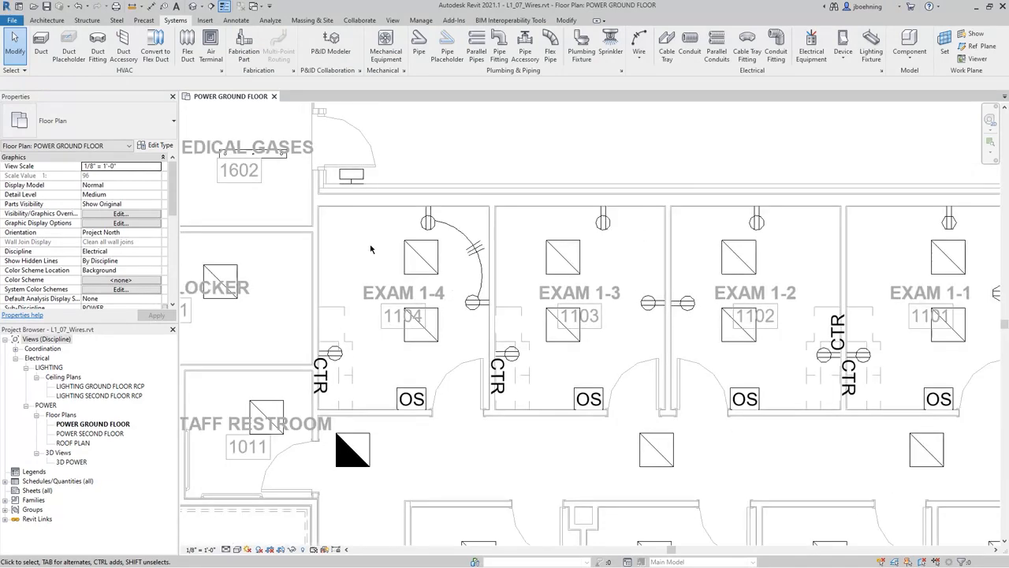
{"action": "middle_click_drag", "start_coordinate": [371, 249], "coordinate": [274, 239]}
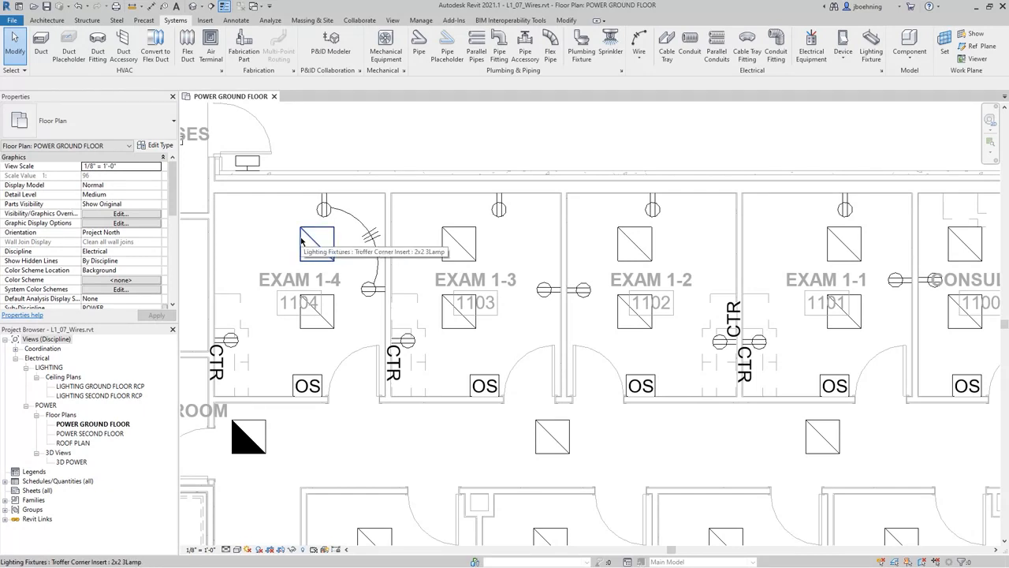
{"action": "key", "text": "Tab"}
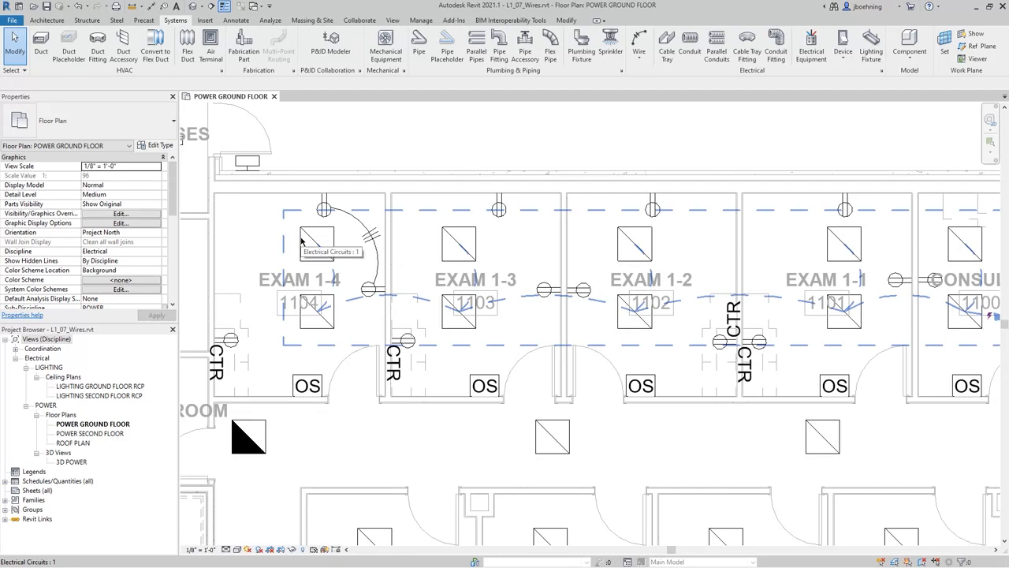
{"action": "left_click", "coordinate": [302, 243]}
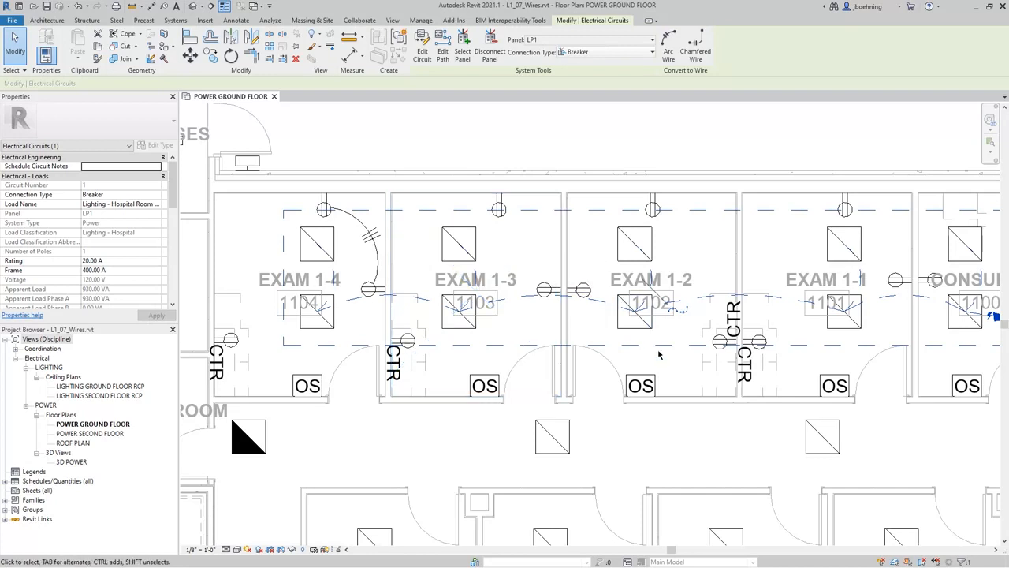
{"action": "left_click", "coordinate": [684, 314]}
{"action": "left_click", "coordinate": [670, 48]}
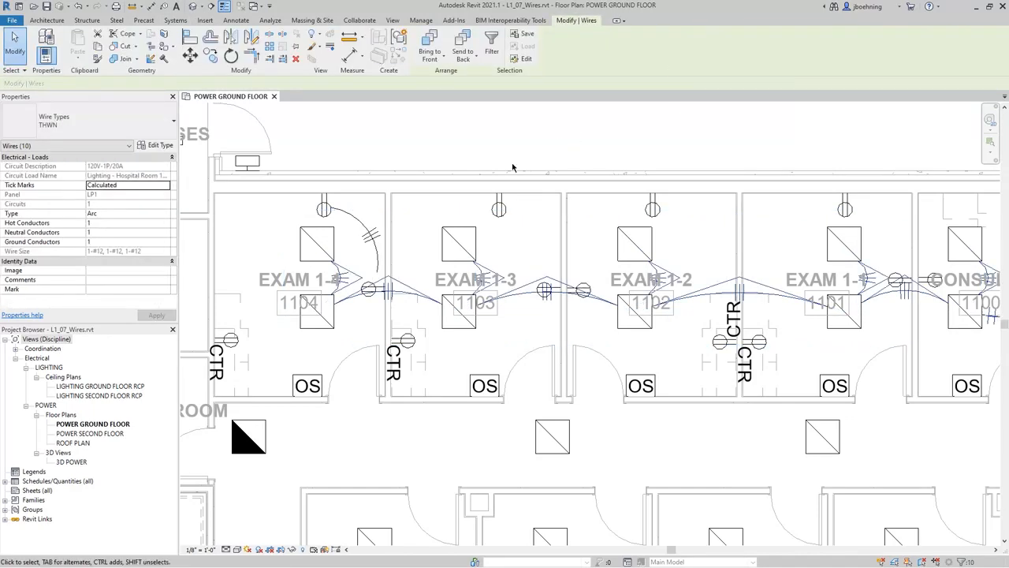
{"action": "scroll", "coordinate": [484, 189], "scroll_direction": "down", "scroll_amount": 3}
{"action": "left_click", "coordinate": [548, 157]}
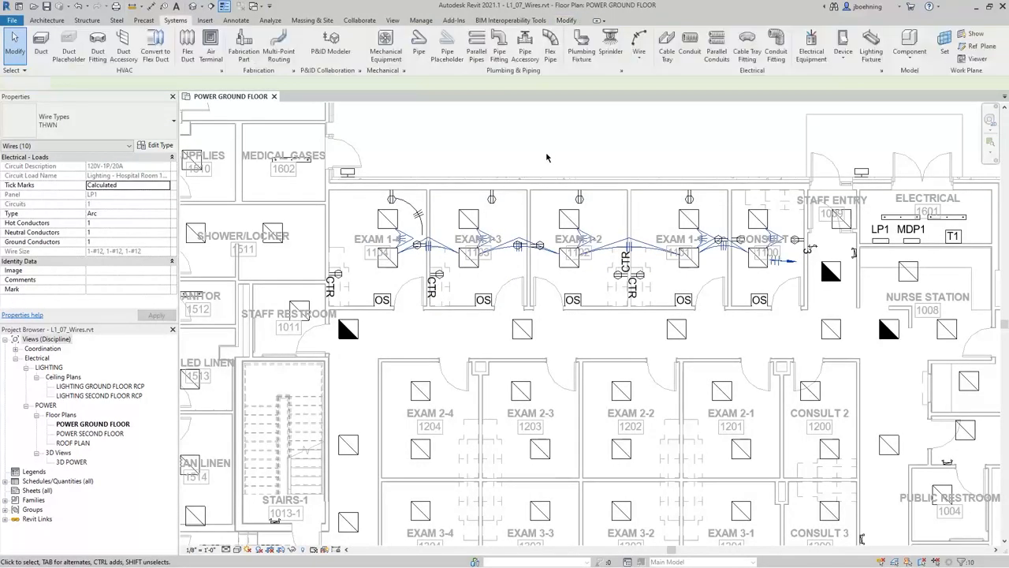
Reshape the wire between the lower light fixtures in EXAM 1-4 and EXAM 1-3 so its arc bows downward
{"action": "middle_click_drag", "start_coordinate": [547, 164], "coordinate": [513, 188]}
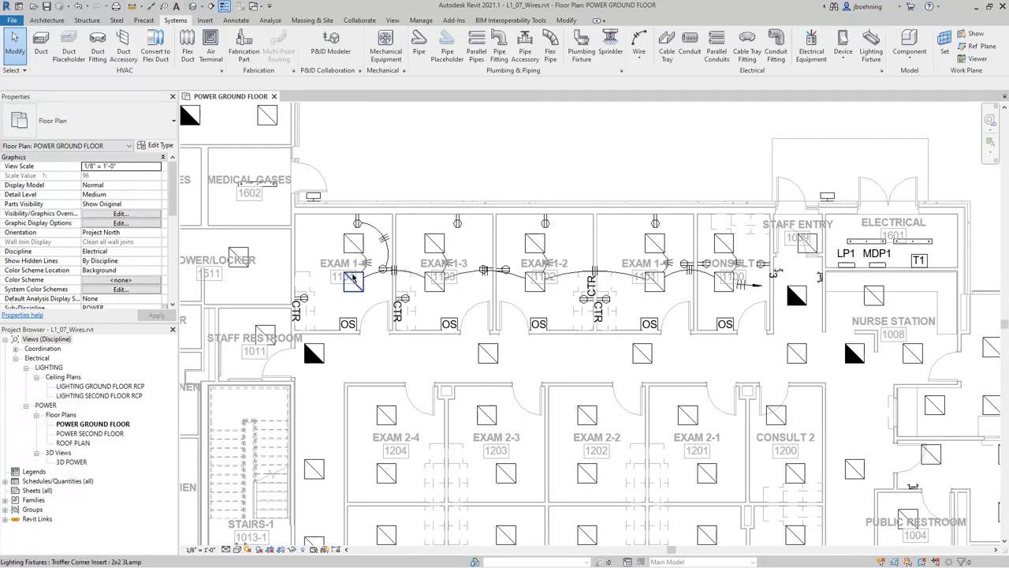
{"action": "scroll", "coordinate": [340, 273], "scroll_direction": "up", "scroll_amount": 4}
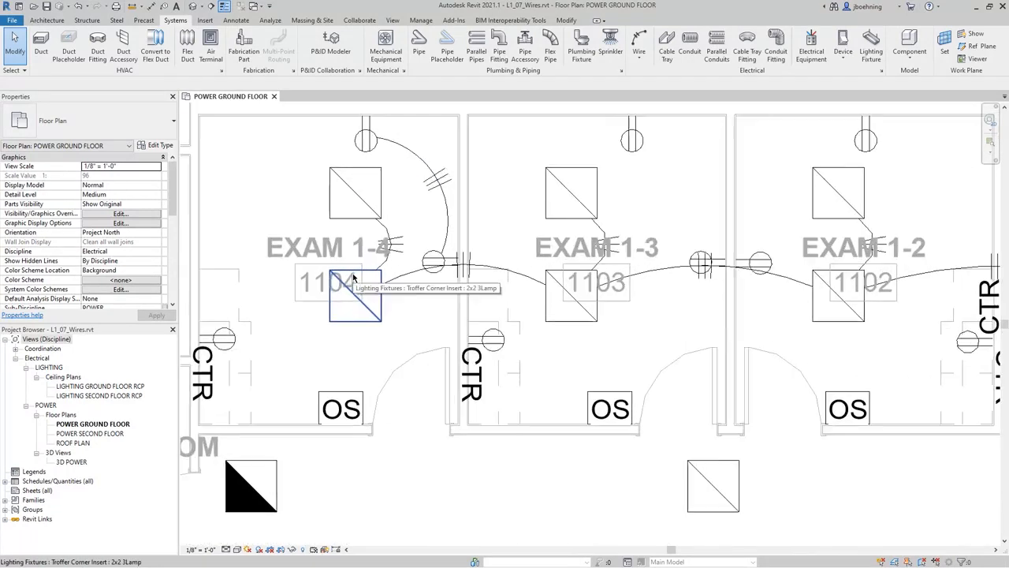
{"action": "left_click", "coordinate": [406, 278]}
{"action": "left_click_drag", "start_coordinate": [463, 241], "coordinate": [469, 339]}
{"action": "scroll", "coordinate": [501, 287], "scroll_direction": "down", "scroll_amount": 2}
{"action": "left_click", "coordinate": [464, 395]}
{"action": "middle_click_drag", "start_coordinate": [524, 392], "coordinate": [474, 395]}
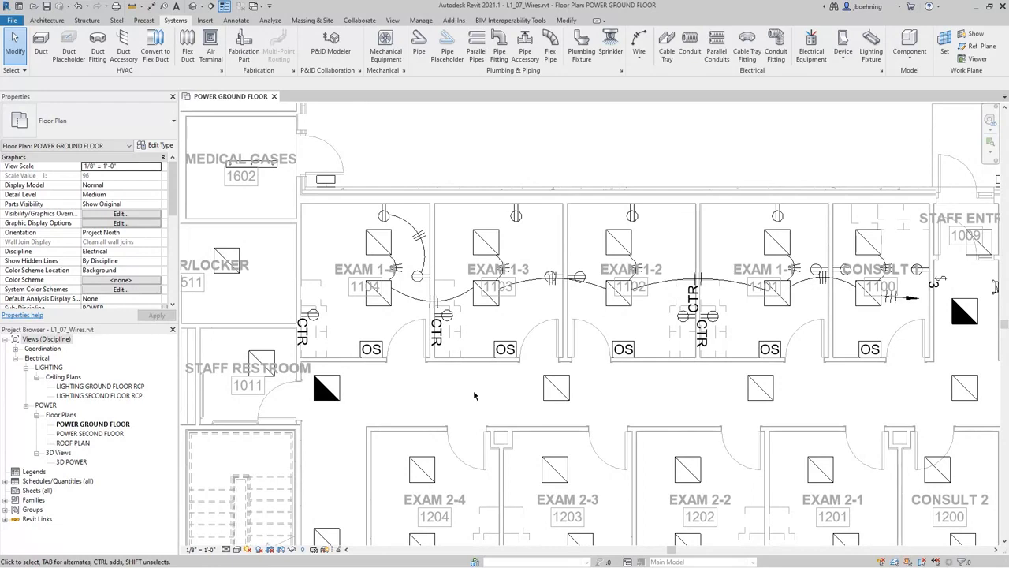
Examine the Wires model category in the floor plan's Visibility/Graphic Overrides
{"action": "middle_click_drag", "start_coordinate": [484, 386], "coordinate": [455, 393]}
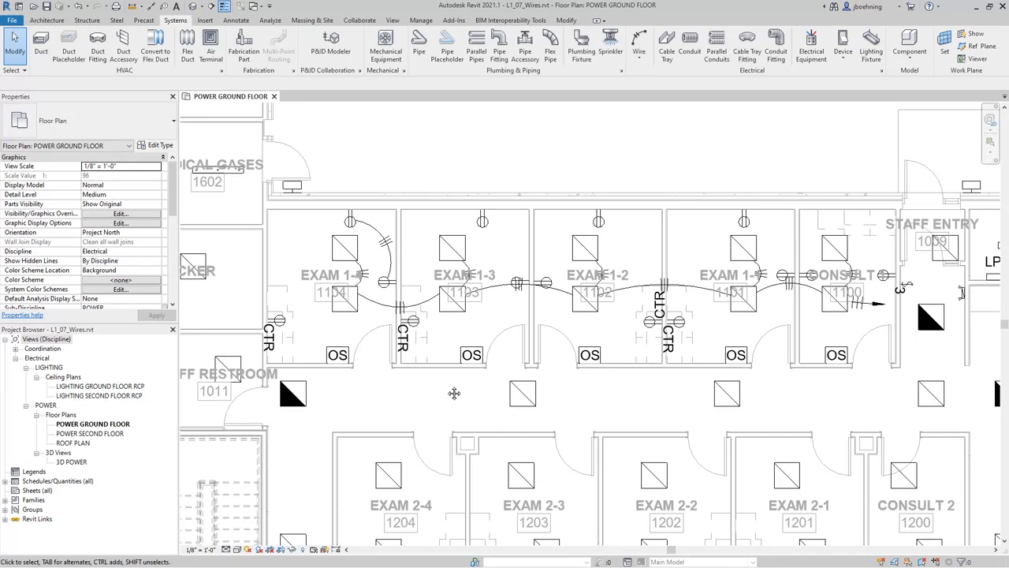
{"action": "key", "text": "v"}
{"action": "key", "text": "v"}
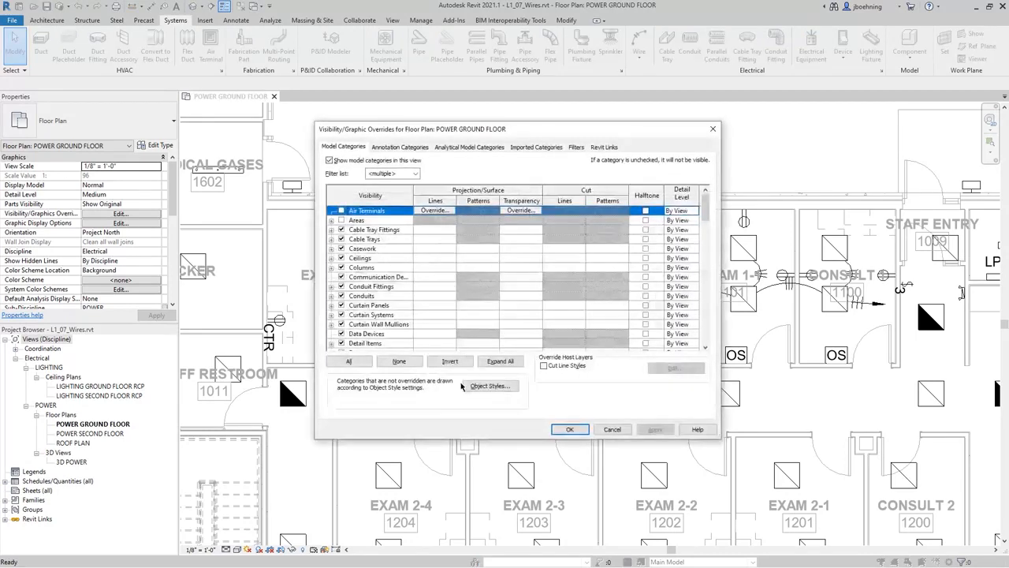
{"action": "left_click_drag", "start_coordinate": [703, 222], "coordinate": [707, 345]}
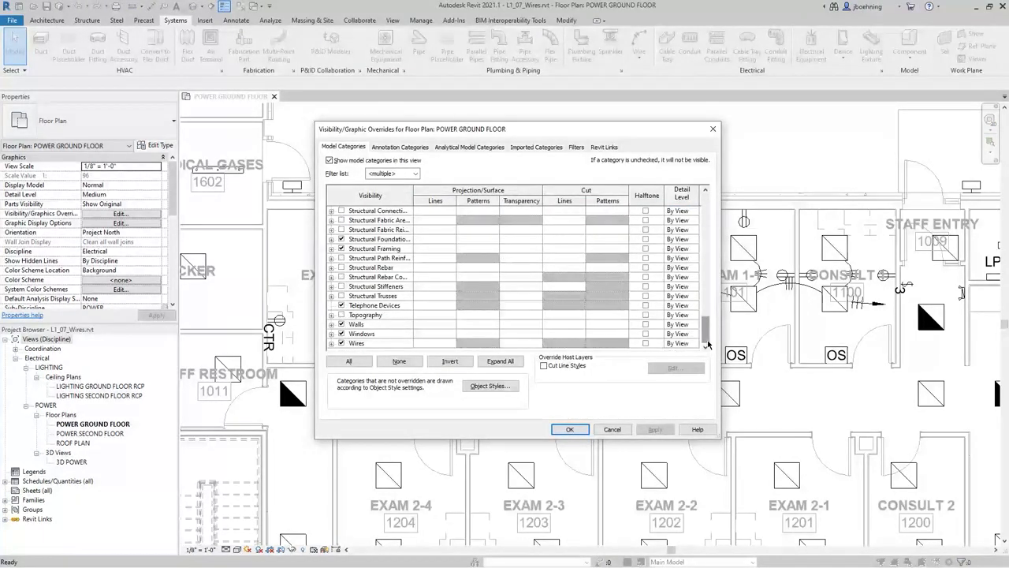
{"action": "left_click", "coordinate": [384, 345]}
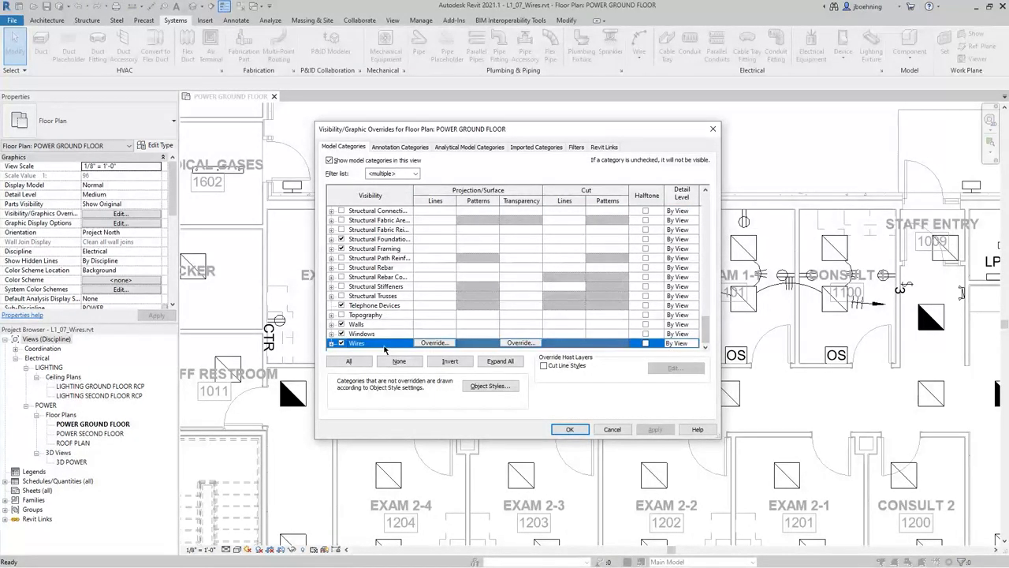
{"action": "left_click", "coordinate": [570, 429]}
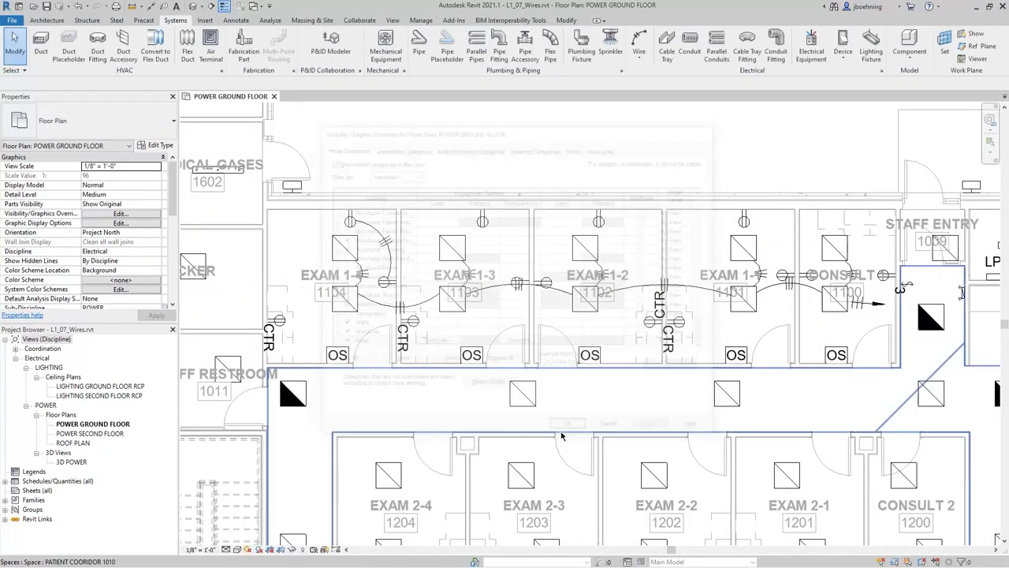
Duplicate the POWER GROUND FLOOR plan without detailing, compare the wiring in the copy, and return to the original view
{"action": "scroll", "coordinate": [377, 255], "scroll_direction": "up", "scroll_amount": 3}
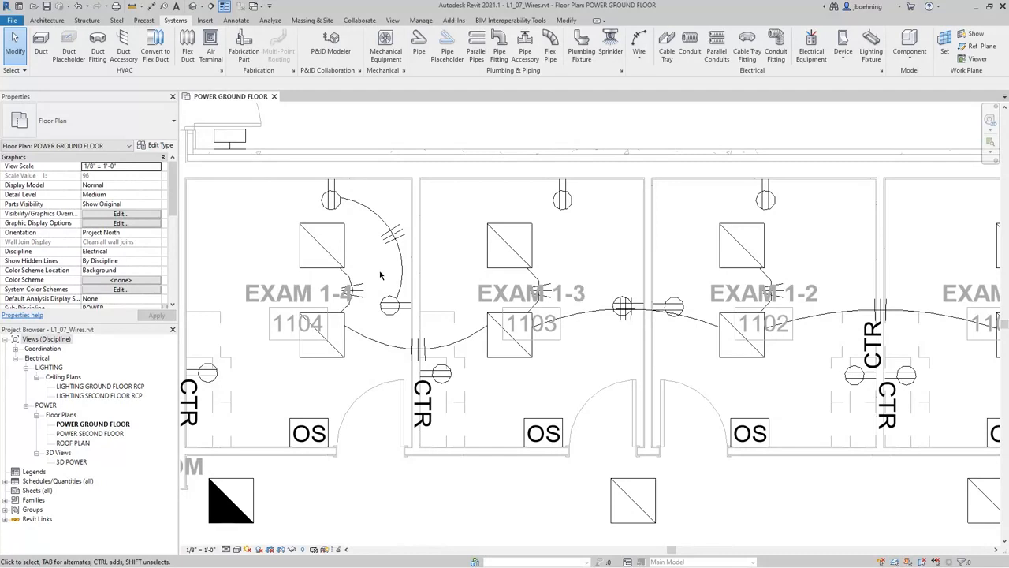
{"action": "right_click", "coordinate": [110, 424]}
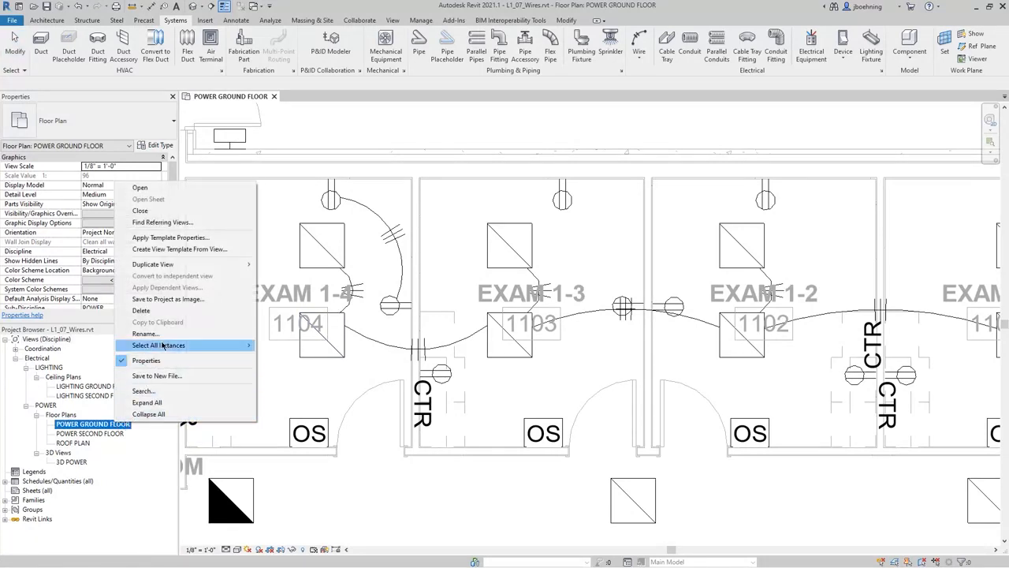
{"action": "mouse_move", "coordinate": [189, 270]}
{"action": "left_click", "coordinate": [276, 269]}
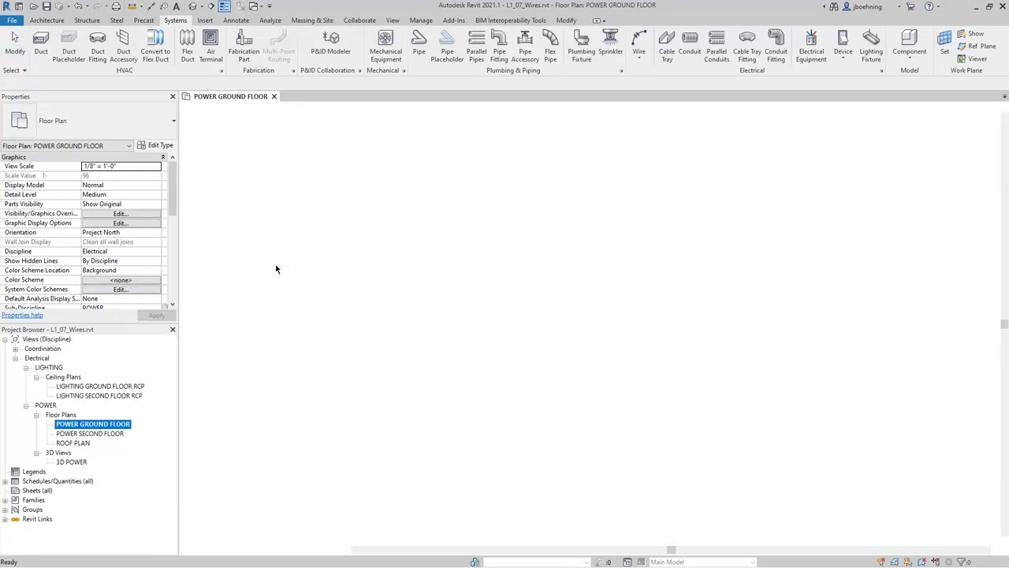
{"action": "scroll", "coordinate": [395, 307], "scroll_direction": "down", "scroll_amount": 3}
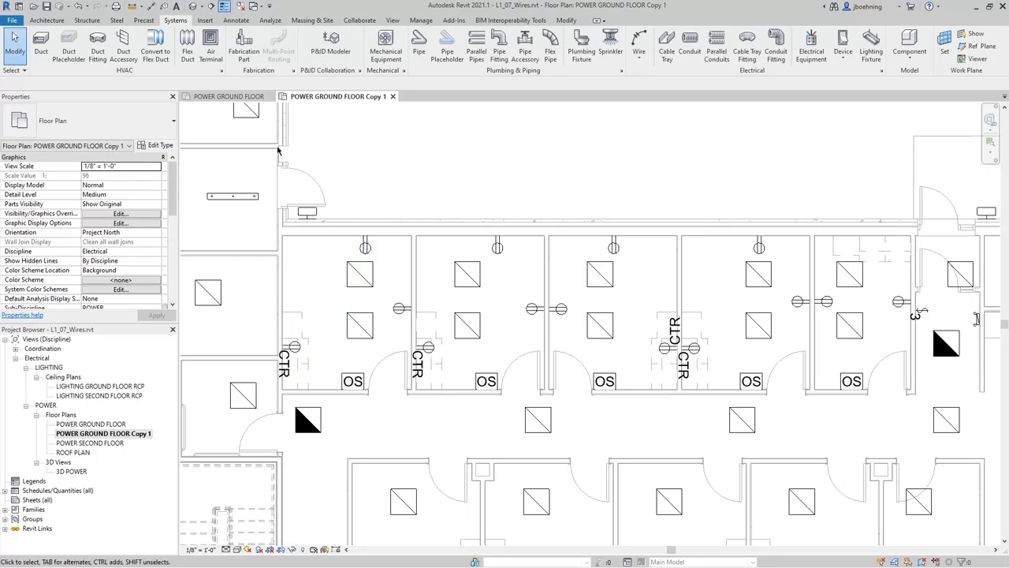
{"action": "left_click", "coordinate": [236, 97]}
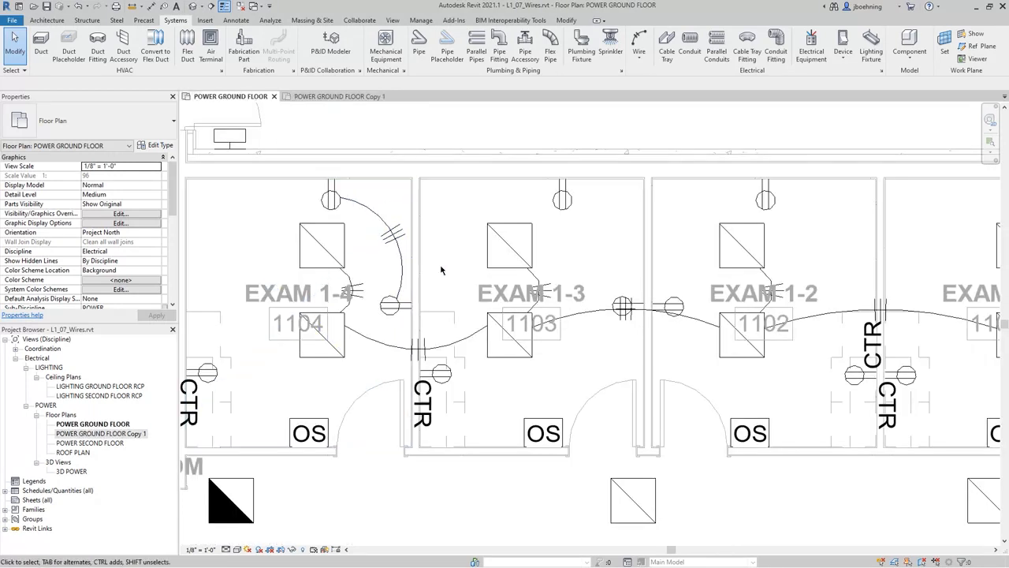
Set the type of the wire between the EXAM 1-4 and EXAM 1-3 light fixtures to Chamfer
{"action": "middle_click_drag", "start_coordinate": [441, 271], "coordinate": [530, 292]}
{"action": "left_click", "coordinate": [483, 373]}
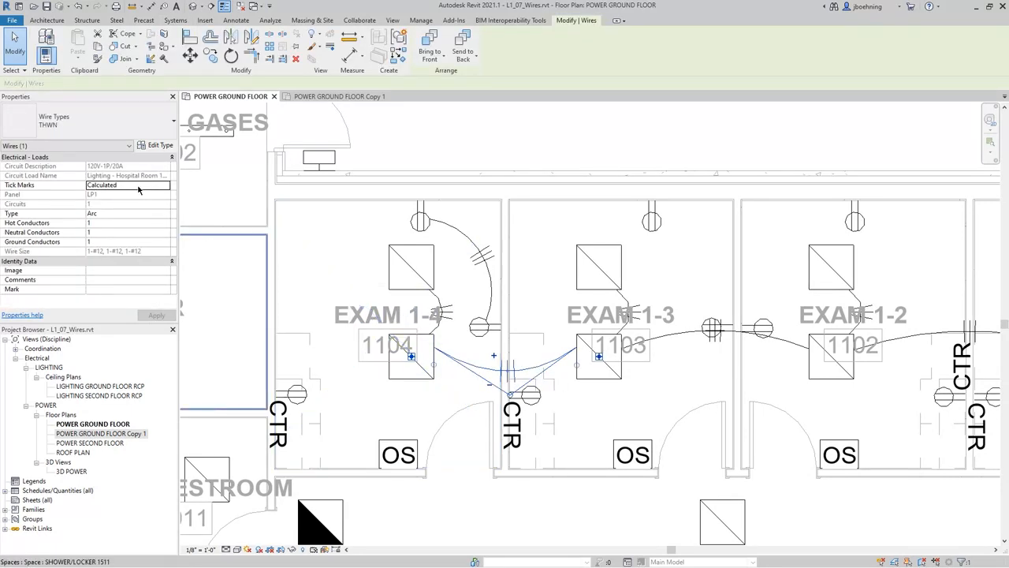
{"action": "left_click", "coordinate": [119, 214]}
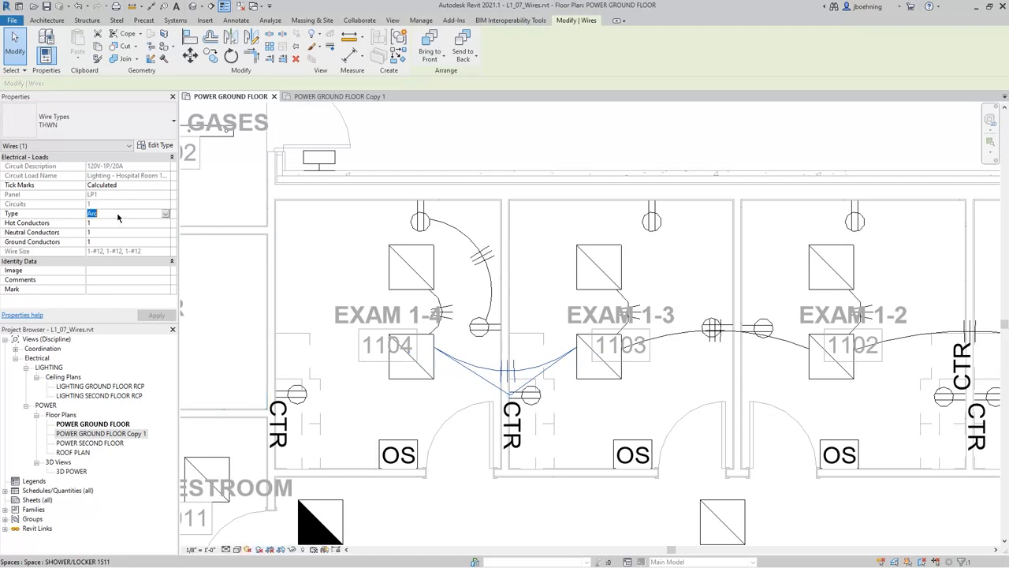
{"action": "left_click", "coordinate": [166, 214]}
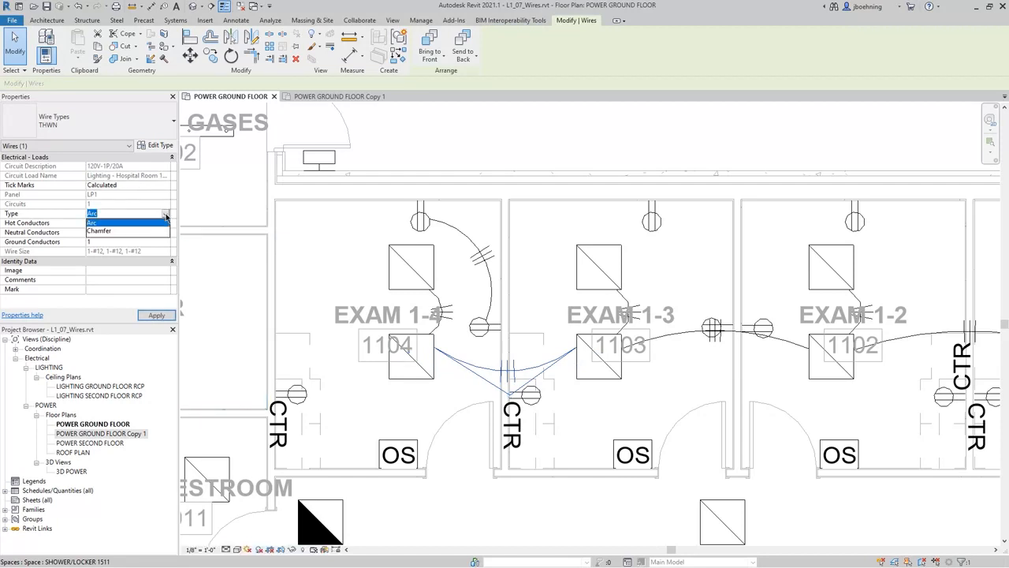
{"action": "left_click", "coordinate": [108, 230]}
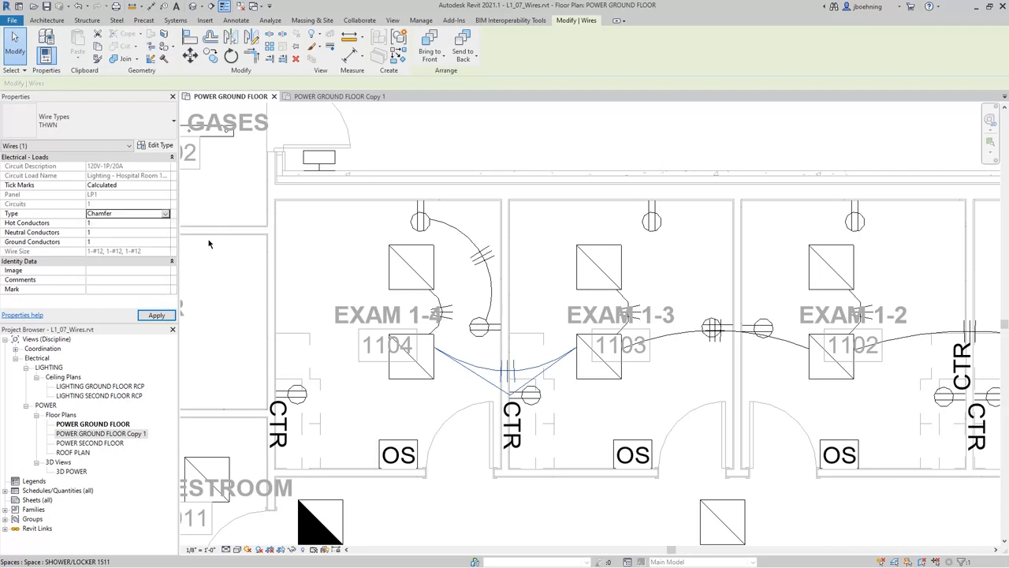
Set the type of the wire between the EXAM 1-4 and EXAM 1-3 light fixtures to Arc
{"action": "left_click", "coordinate": [166, 213]}
{"action": "left_click", "coordinate": [126, 223]}
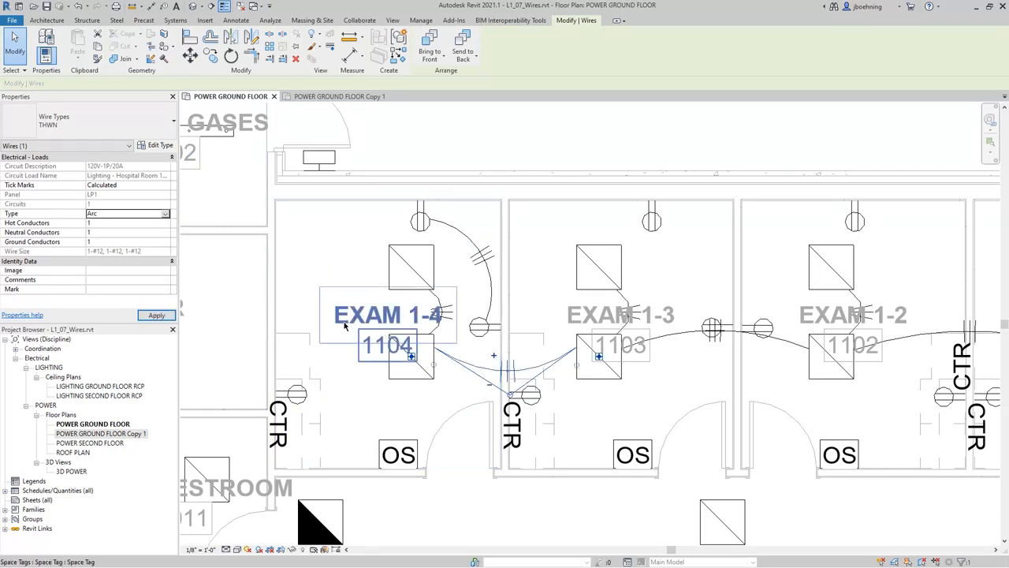
{"action": "scroll", "coordinate": [459, 368], "scroll_direction": "down", "scroll_amount": 2}
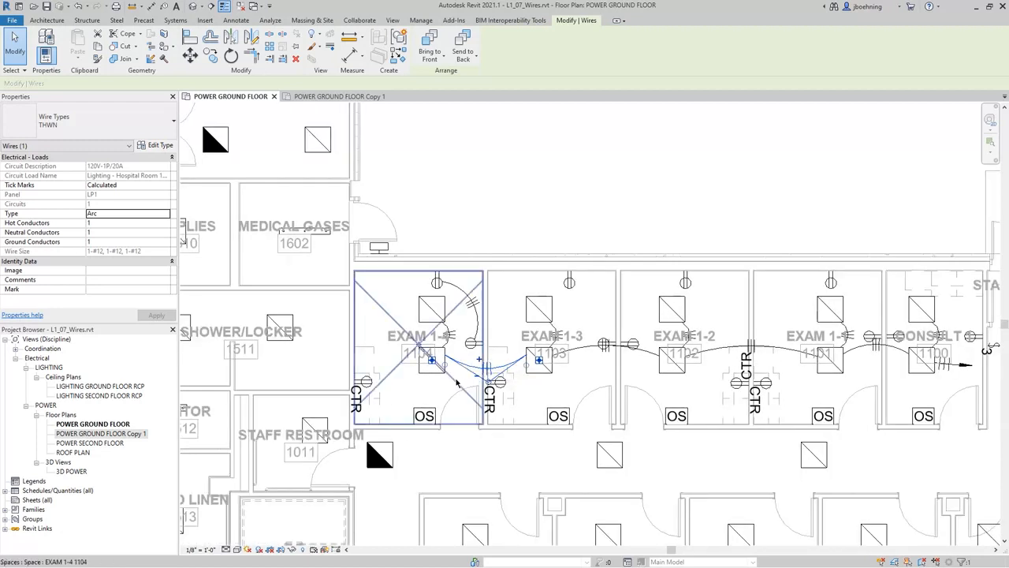
{"action": "scroll", "coordinate": [457, 383], "scroll_direction": "down", "scroll_amount": 1}
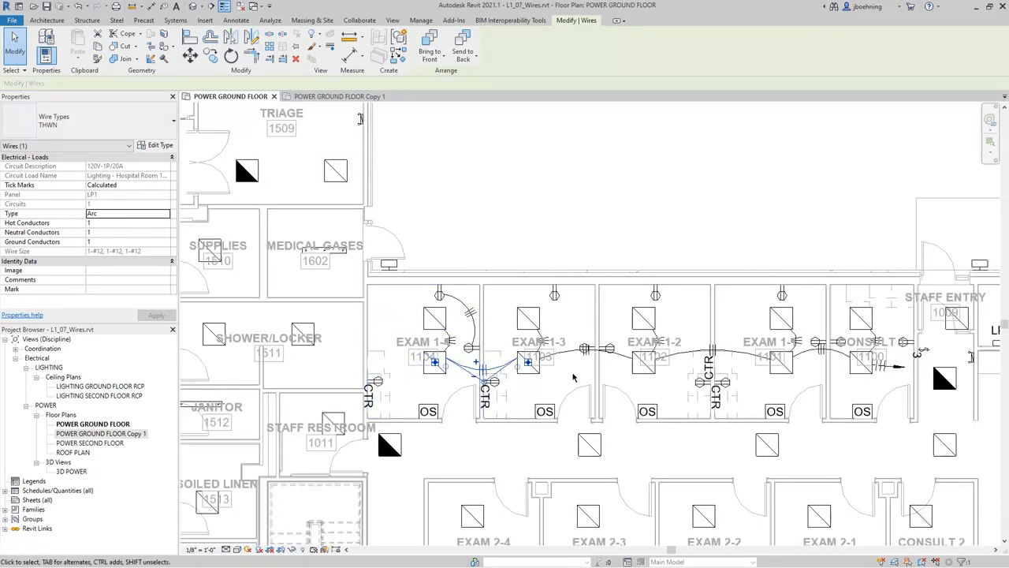
{"action": "scroll", "coordinate": [461, 371], "scroll_direction": "up", "scroll_amount": 3}
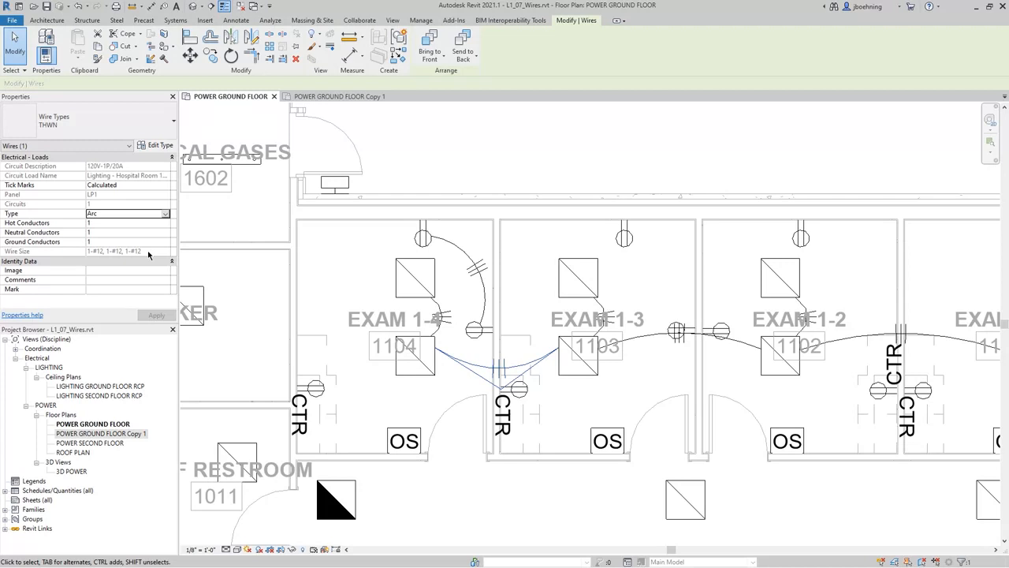
Review the available wire types and the THWN type properties, and leave the wire selection
{"action": "left_click", "coordinate": [153, 132]}
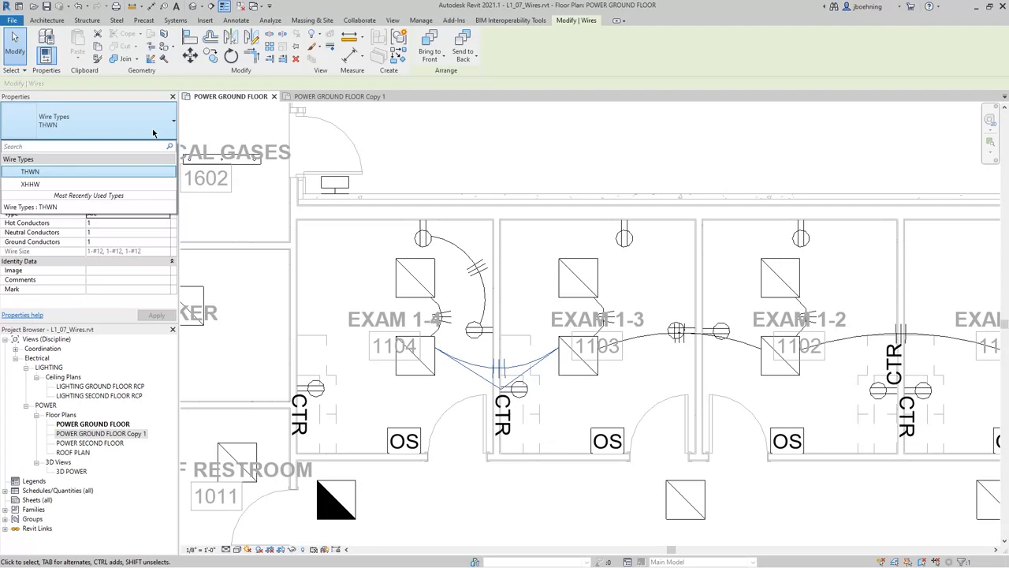
{"action": "left_click", "coordinate": [153, 133]}
{"action": "left_click", "coordinate": [157, 146]}
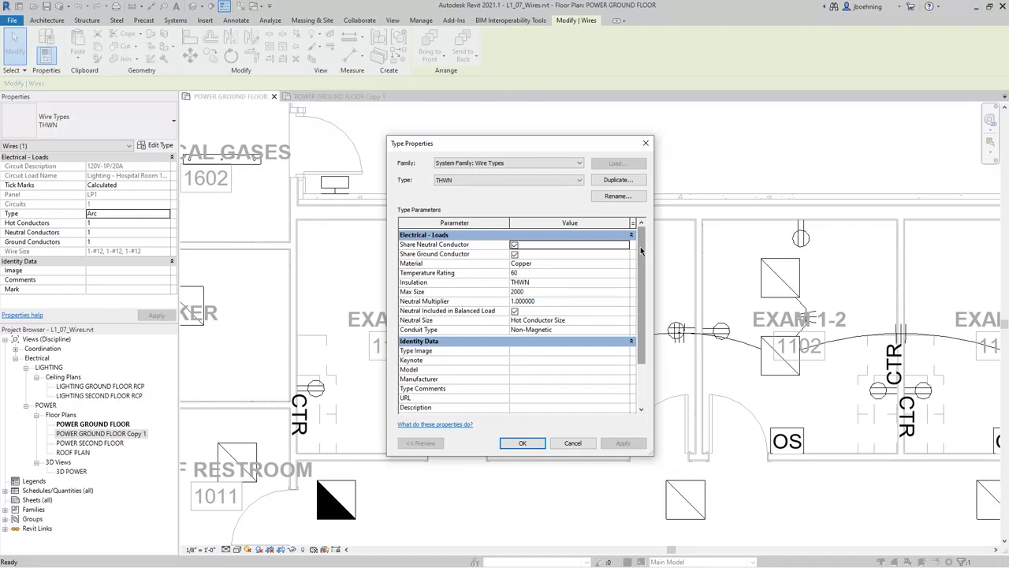
{"action": "mouse_move", "coordinate": [641, 251]}
{"action": "left_mouse_down"}
{"action": "mouse_move", "coordinate": [638, 318]}
{"action": "mouse_move", "coordinate": [644, 243]}
{"action": "left_mouse_up"}
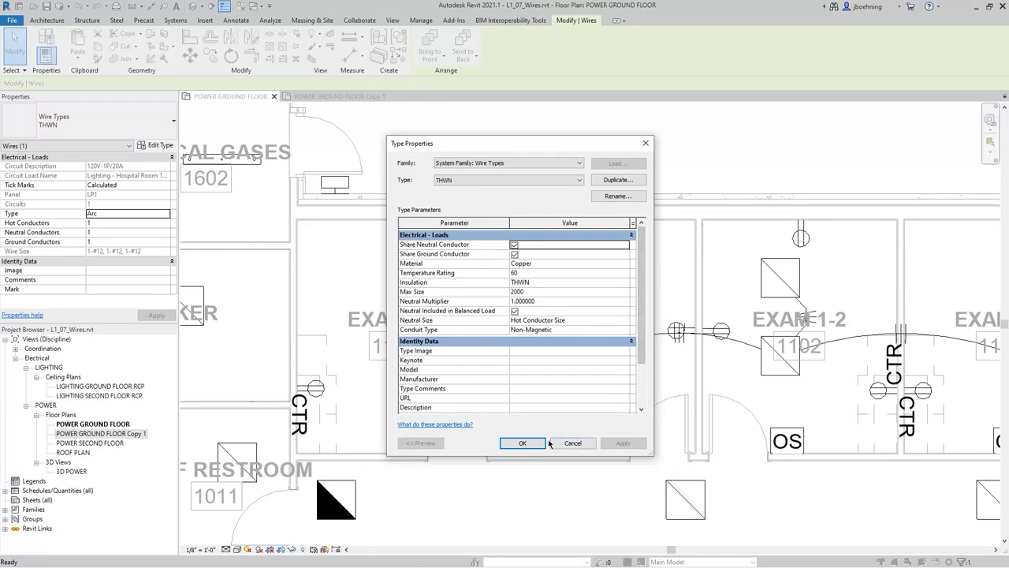
{"action": "left_click", "coordinate": [522, 443]}
{"action": "left_click", "coordinate": [497, 179]}
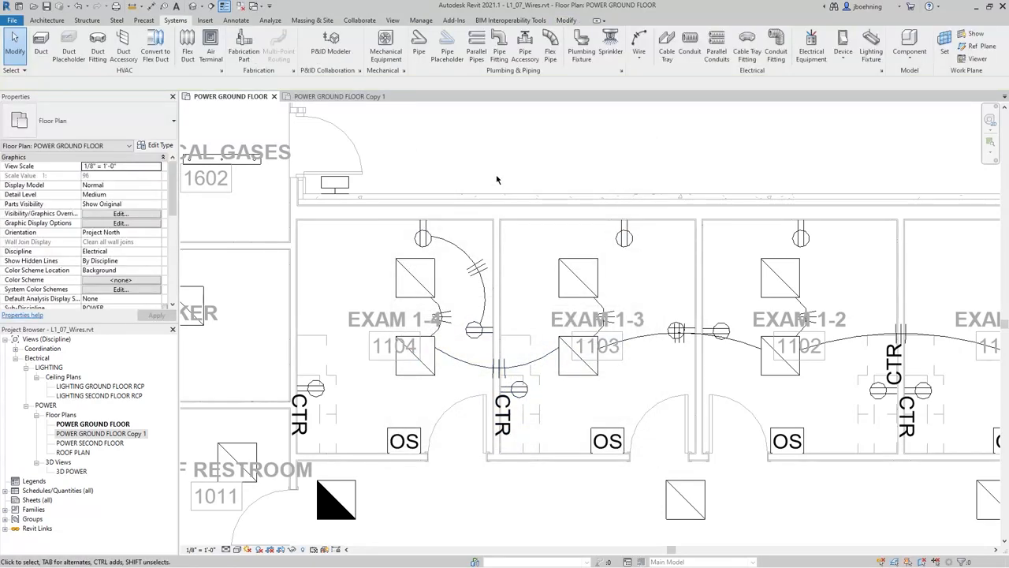
Check the circuit and wire size properties of the wire linking the EXAM 1-4 and EXAM 1-3 light fixtures
{"action": "scroll", "coordinate": [497, 178], "scroll_direction": "down", "scroll_amount": 2}
{"action": "scroll", "coordinate": [612, 183], "scroll_direction": "up", "scroll_amount": 1}
{"action": "middle_click_drag", "start_coordinate": [612, 182], "coordinate": [437, 195]}
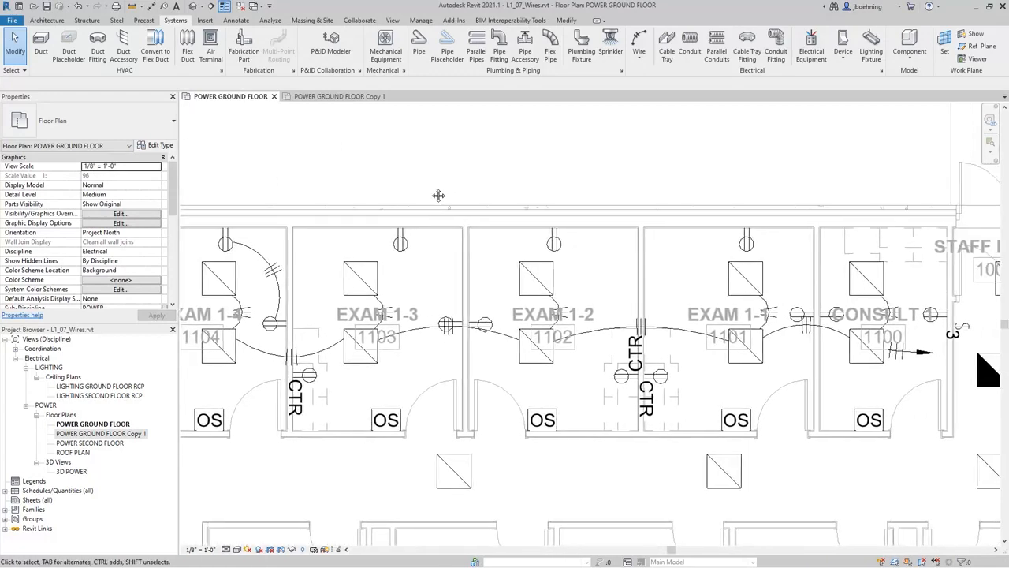
{"action": "scroll", "coordinate": [431, 189], "scroll_direction": "down", "scroll_amount": 1}
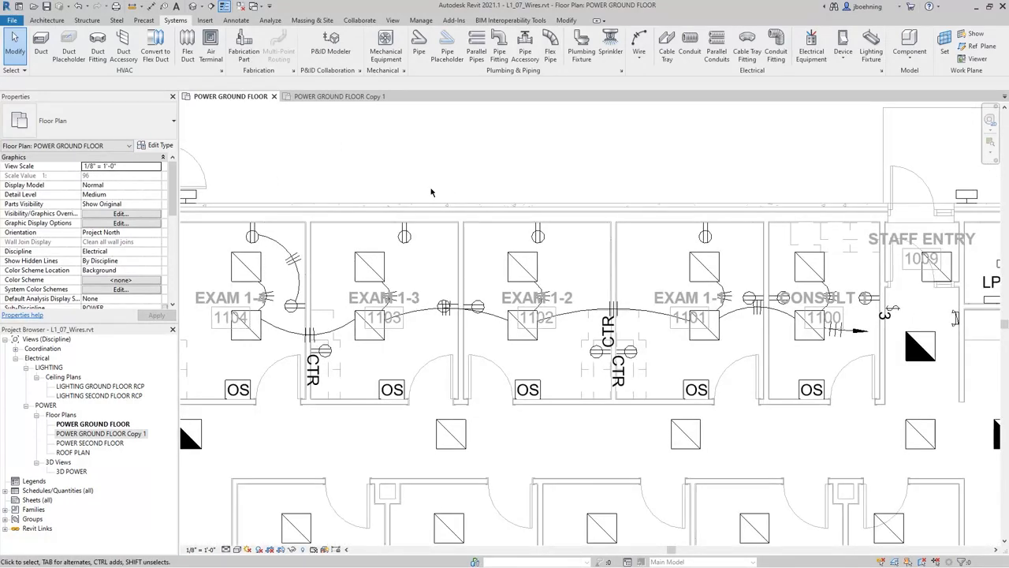
{"action": "left_click", "coordinate": [301, 337]}
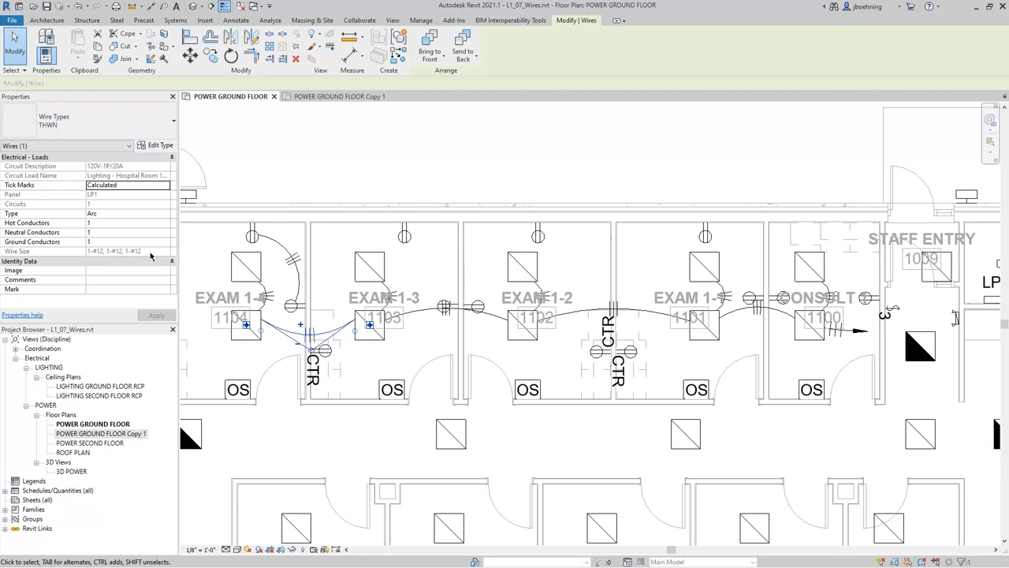
{"action": "left_click", "coordinate": [300, 195]}
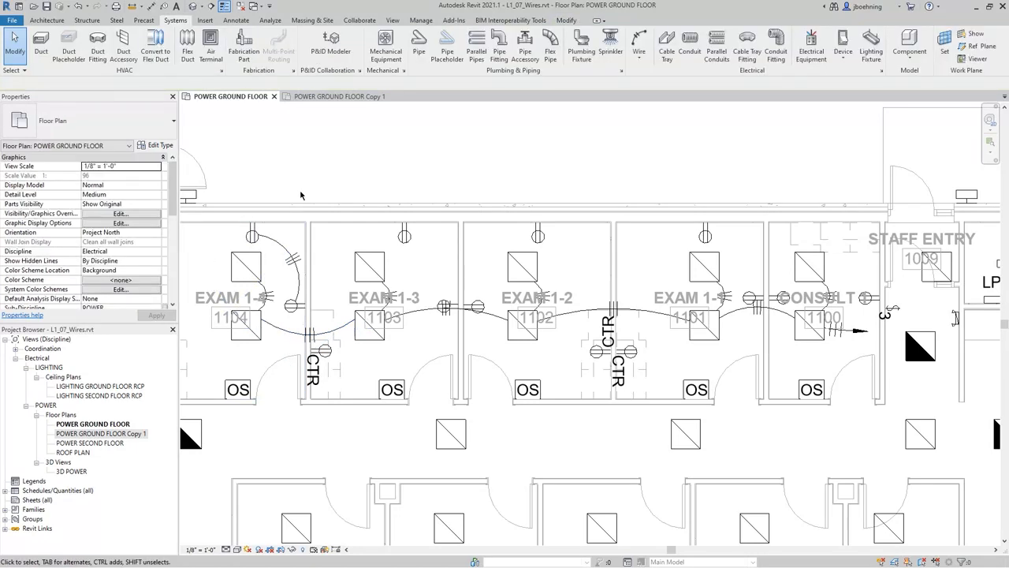
Open the circuit path of the upper light fixture in EXAM 1-4 for editing
{"action": "scroll", "coordinate": [372, 183], "scroll_direction": "down", "scroll_amount": 1}
{"action": "middle_click_drag", "start_coordinate": [334, 182], "coordinate": [383, 192]}
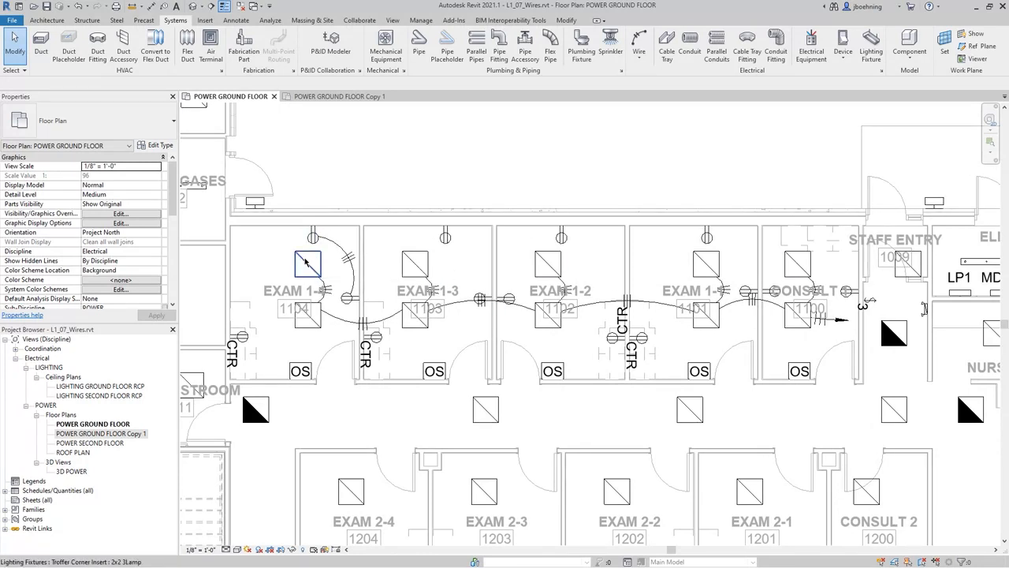
{"action": "key", "text": "Tab"}
{"action": "left_click", "coordinate": [297, 262]}
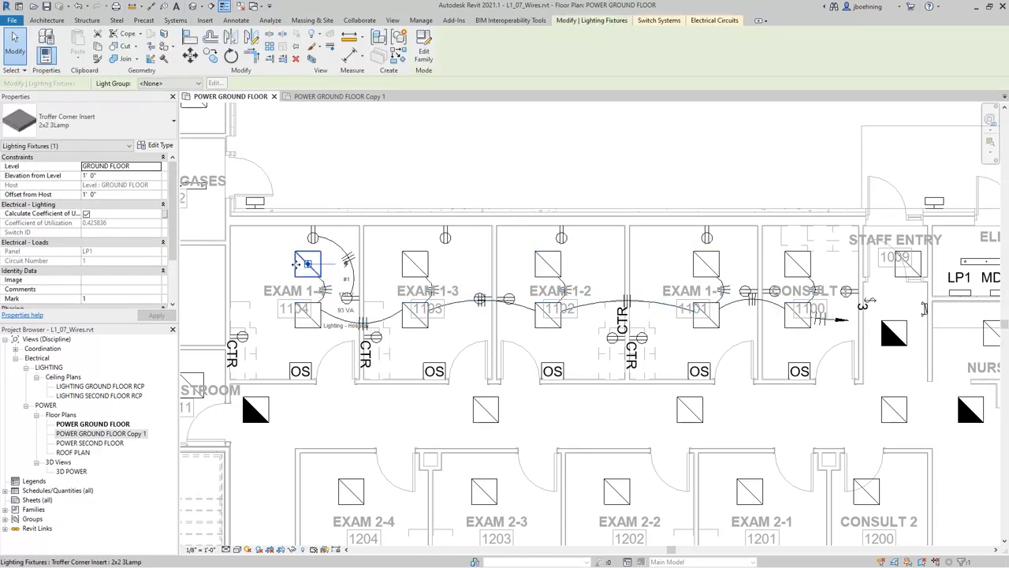
{"action": "left_click", "coordinate": [705, 22]}
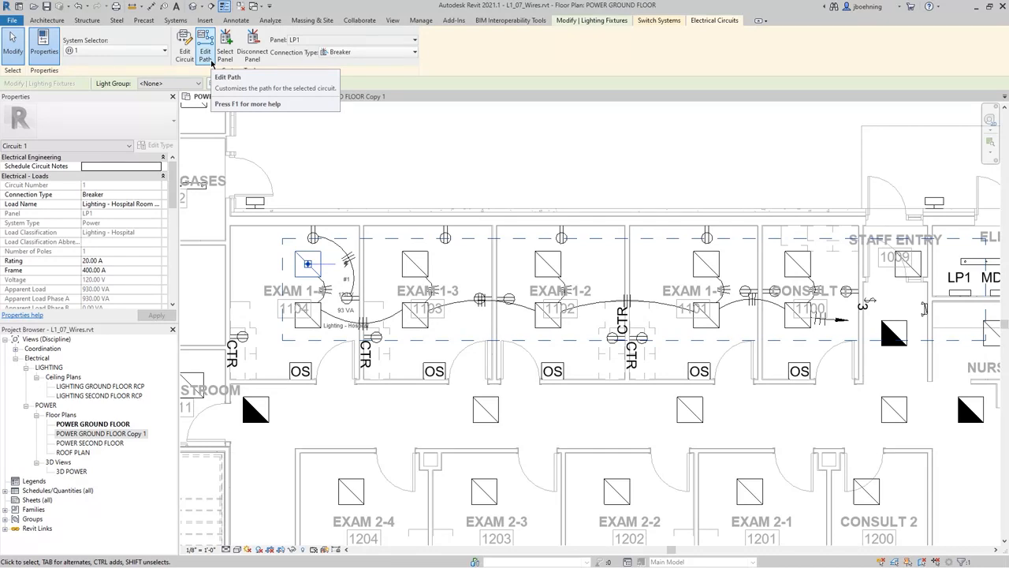
{"action": "left_click", "coordinate": [205, 52]}
{"action": "scroll", "coordinate": [382, 153], "scroll_direction": "down", "scroll_amount": 1}
{"action": "scroll", "coordinate": [382, 149], "scroll_direction": "down", "scroll_amount": 1}
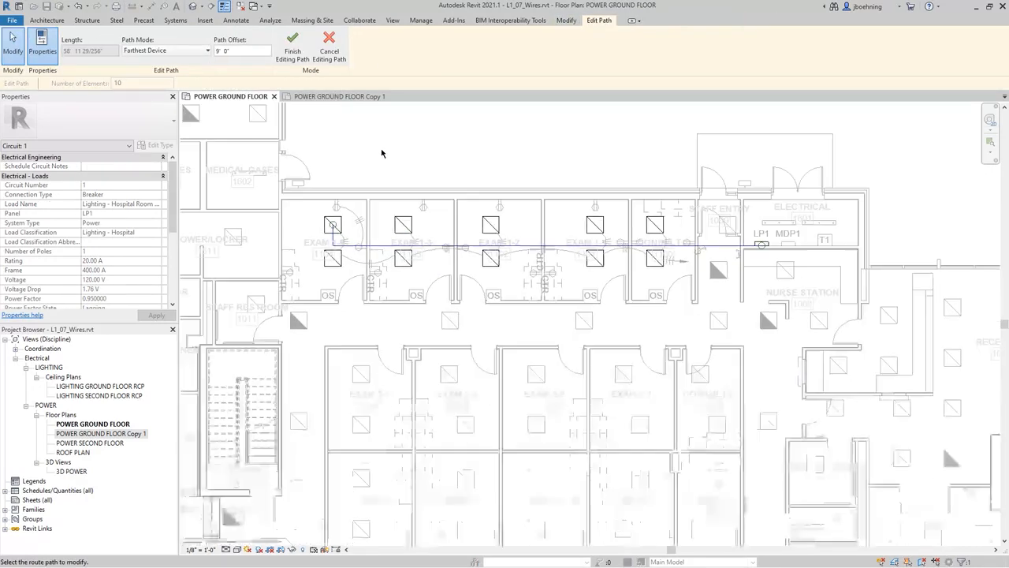
{"action": "middle_click_drag", "start_coordinate": [415, 153], "coordinate": [420, 173]}
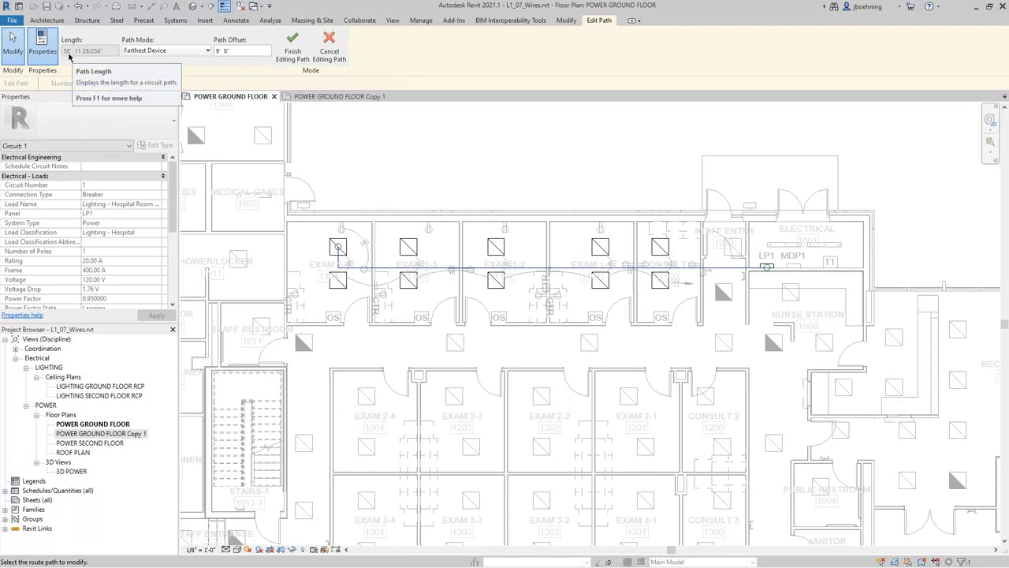
Keep the path mode at Farthest Device and examine the circuit's voltage drop, length and wire size properties
{"action": "left_click", "coordinate": [187, 52]}
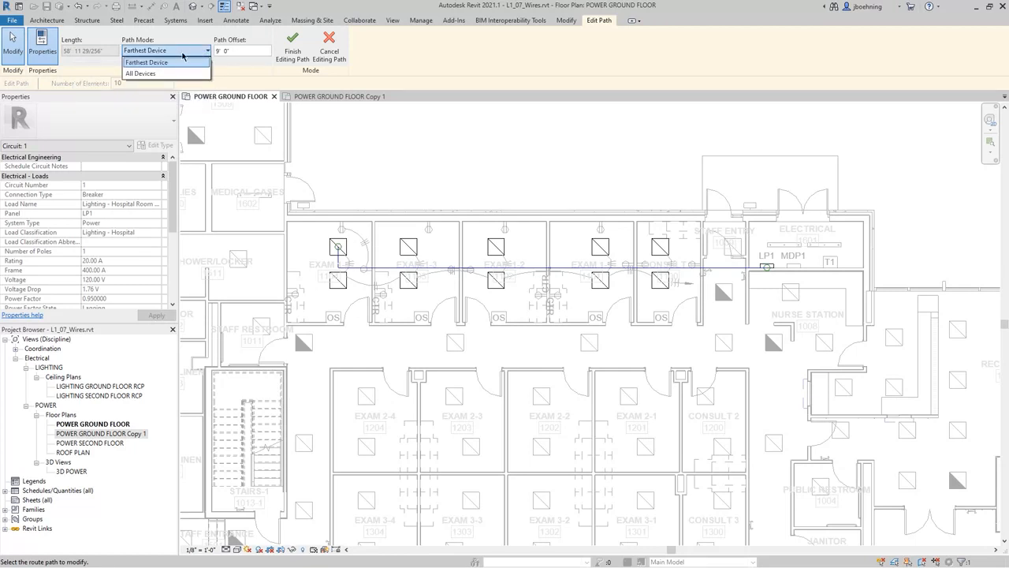
{"action": "left_click", "coordinate": [193, 62]}
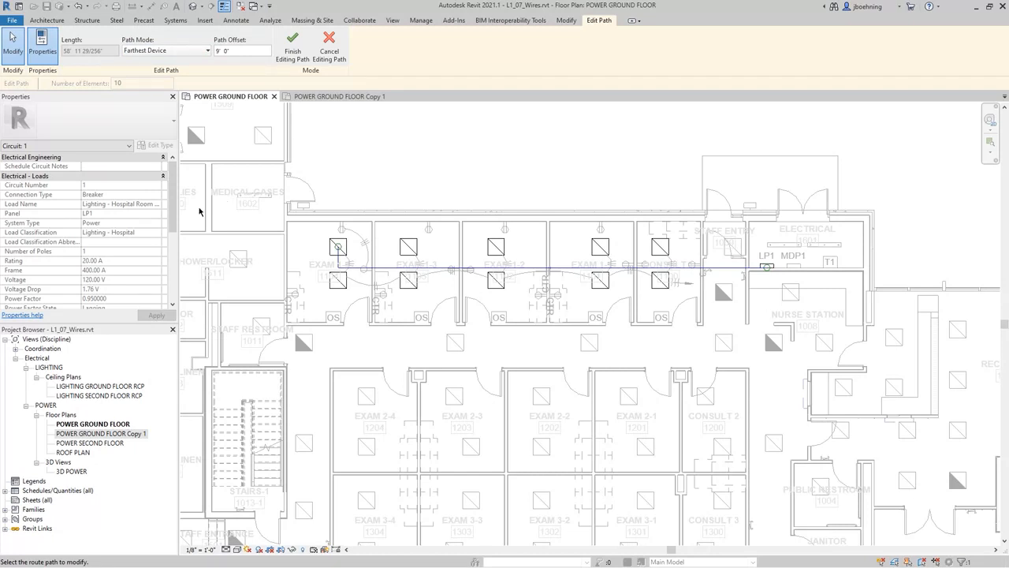
{"action": "left_click_drag", "start_coordinate": [174, 213], "coordinate": [177, 251]}
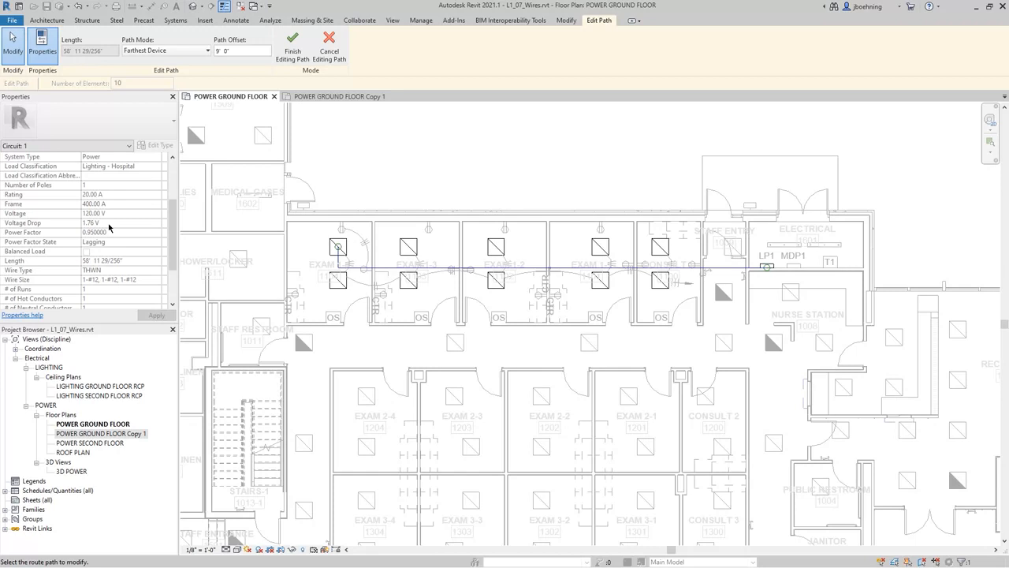
{"action": "left_click_drag", "start_coordinate": [169, 234], "coordinate": [169, 243]}
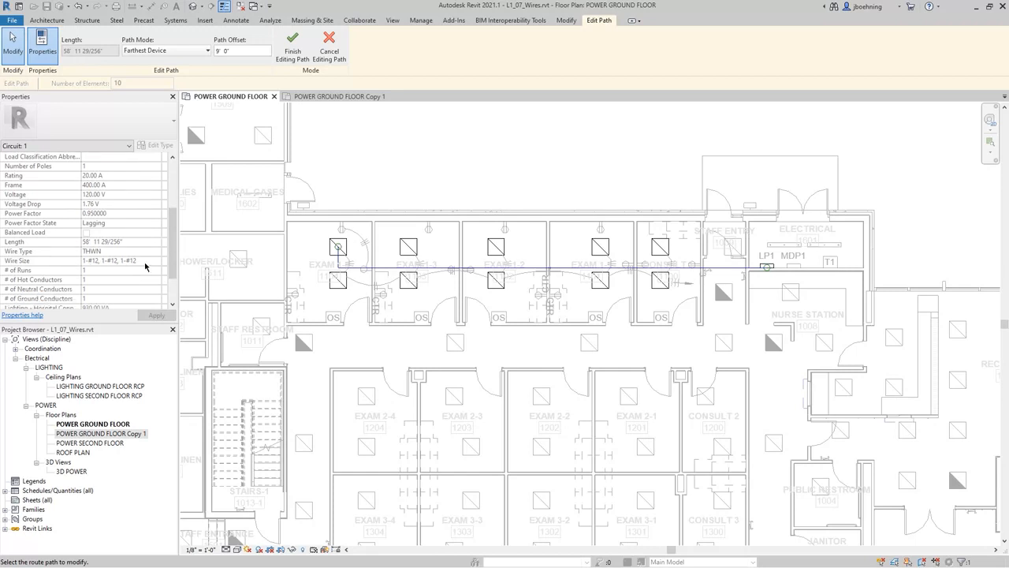
Try the All Devices path mode on the circuit, and return it to Farthest Device
{"action": "left_click", "coordinate": [194, 51]}
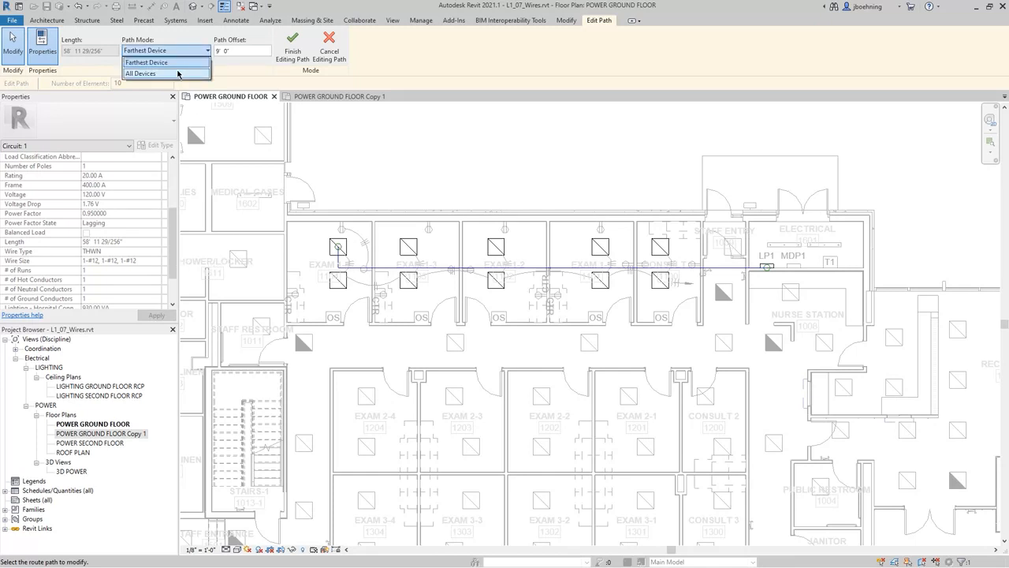
{"action": "left_click", "coordinate": [178, 74]}
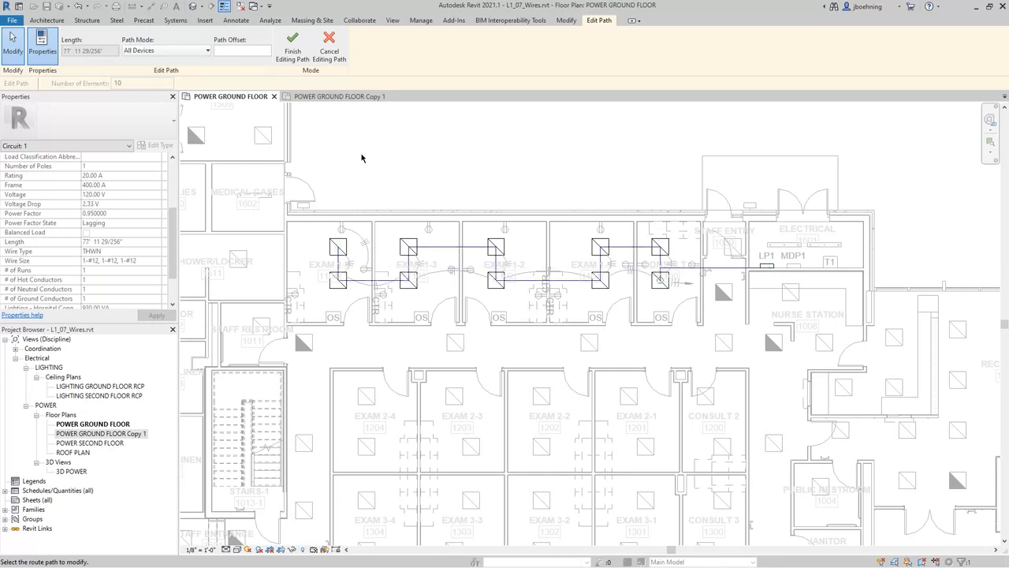
{"action": "left_click", "coordinate": [201, 55]}
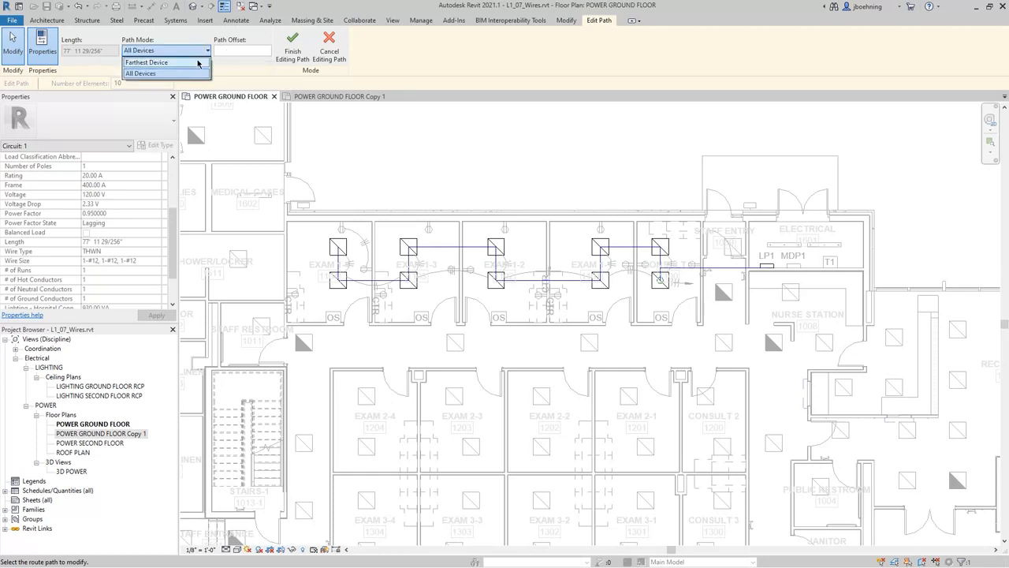
{"action": "left_click", "coordinate": [198, 62]}
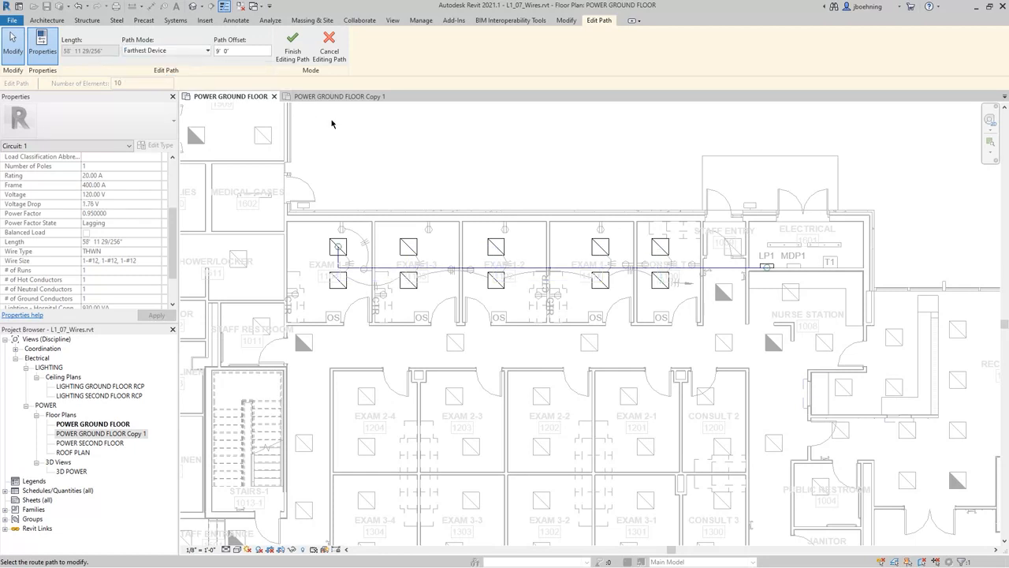
Set the circuit path offset to 11' 0"
{"action": "left_click_drag", "start_coordinate": [235, 52], "coordinate": [215, 56]}
{"action": "type", "text": "11"}
{"action": "key", "text": "Return"}
Move the long horizontal segment of the circuit path down into the patient corridor below the EXAM 3 rooms
{"action": "middle_click_drag", "start_coordinate": [399, 297], "coordinate": [421, 193]}
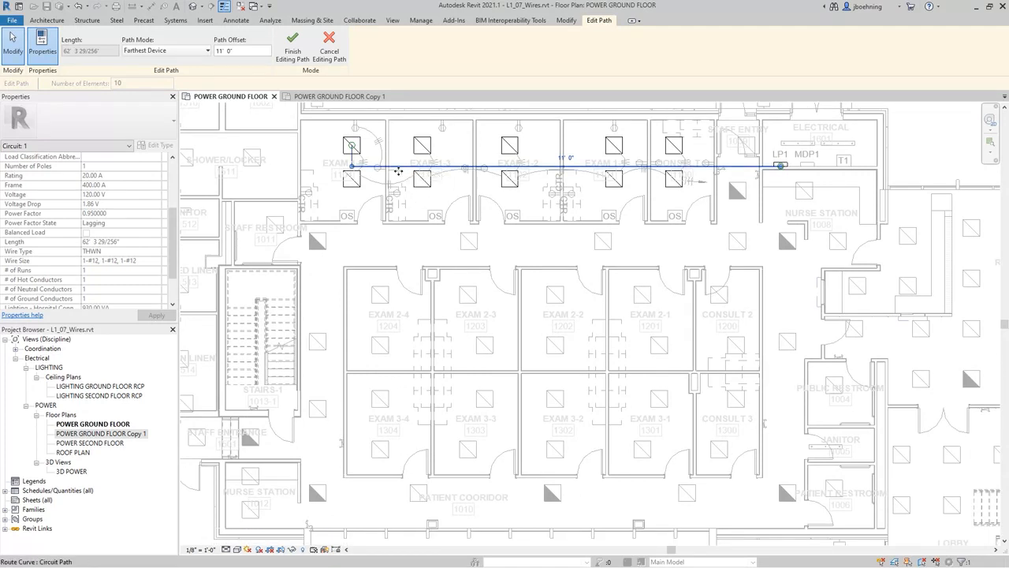
{"action": "left_click_drag", "start_coordinate": [399, 171], "coordinate": [405, 235]}
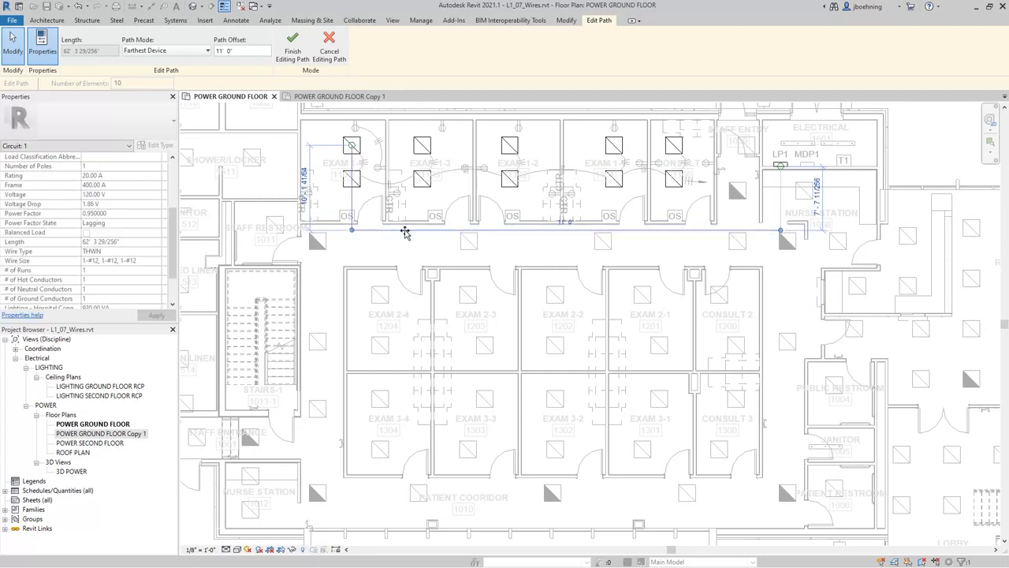
{"action": "left_click", "coordinate": [396, 232]}
{"action": "left_click_drag", "start_coordinate": [396, 232], "coordinate": [402, 489]}
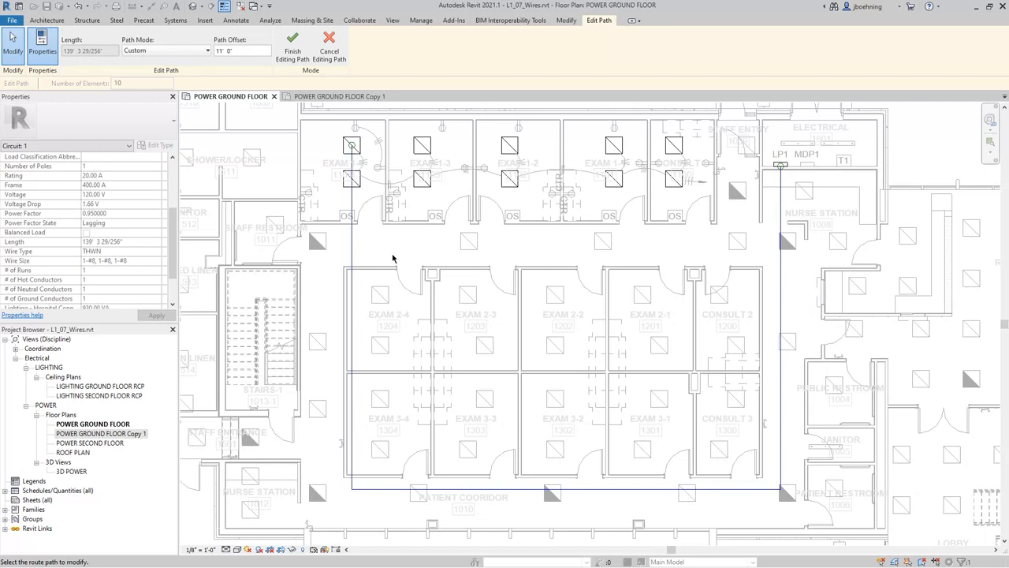
{"action": "scroll", "coordinate": [395, 262], "scroll_direction": "down", "scroll_amount": 1}
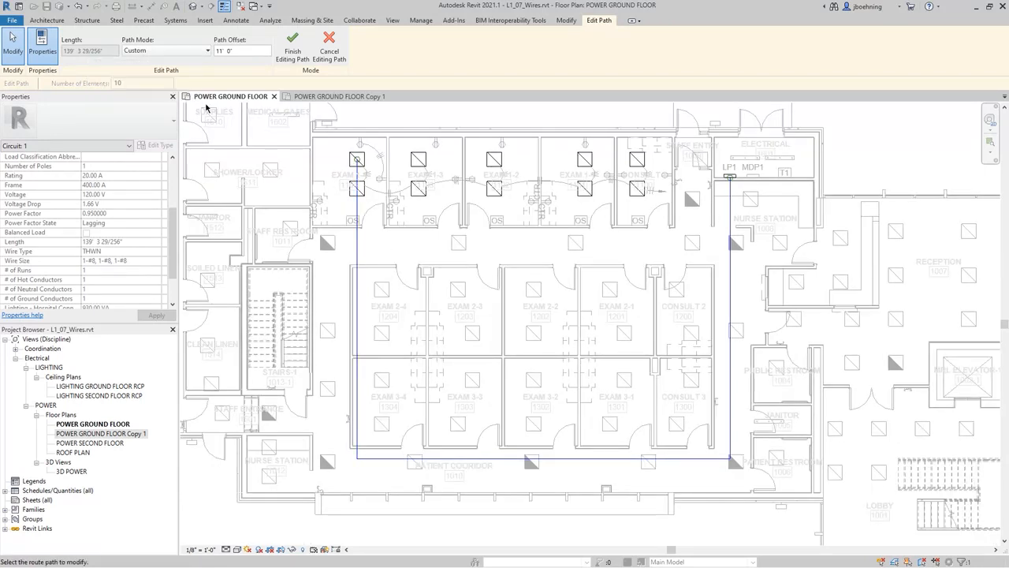
Move the horizontal path segment back up through the EXAM 2 rooms to the corridor just below the EXAM 1 rooms
{"action": "left_click", "coordinate": [379, 460]}
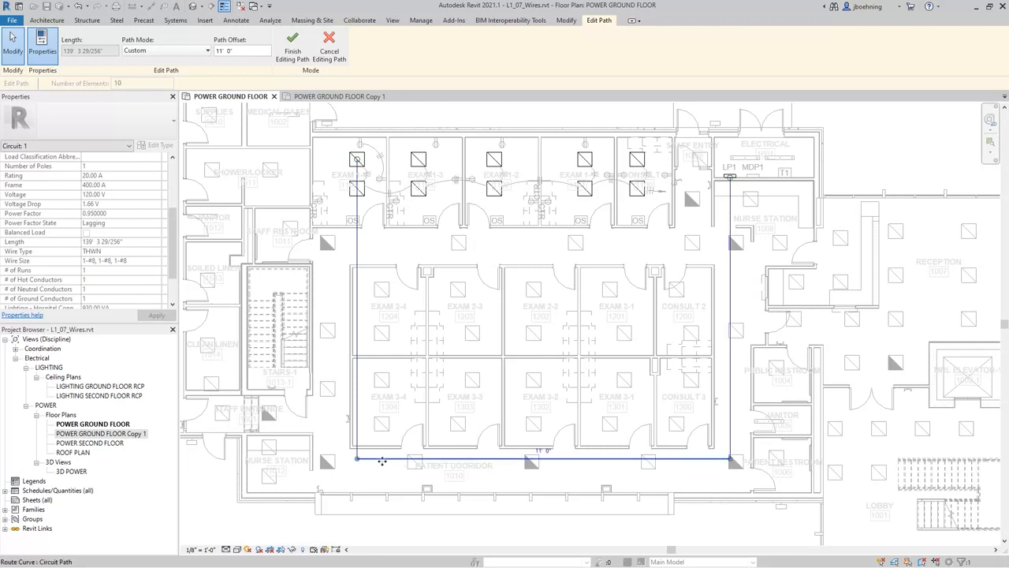
{"action": "left_click_drag", "start_coordinate": [384, 460], "coordinate": [409, 321]}
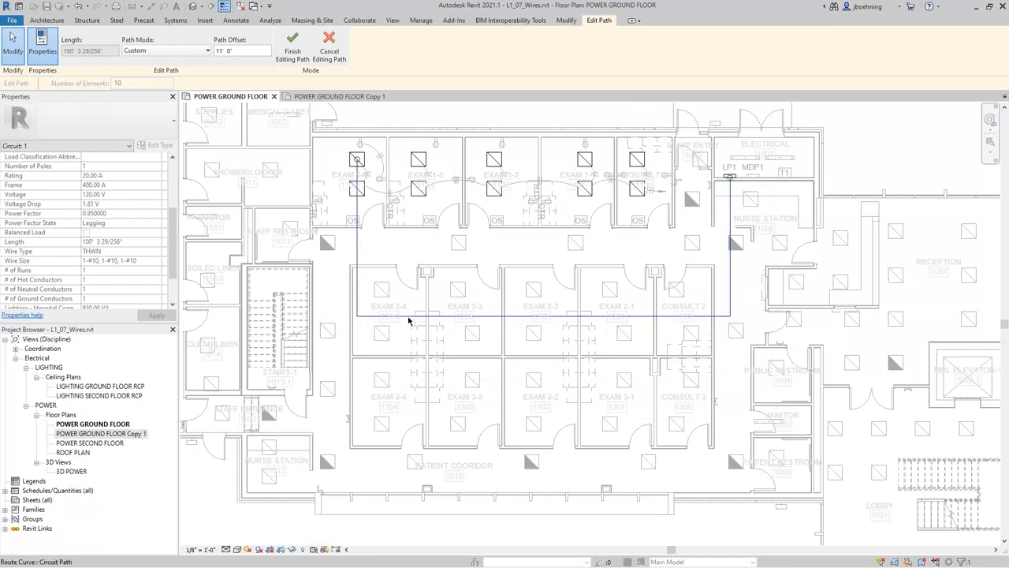
{"action": "left_click", "coordinate": [409, 317]}
{"action": "left_click_drag", "start_coordinate": [410, 315], "coordinate": [414, 238]}
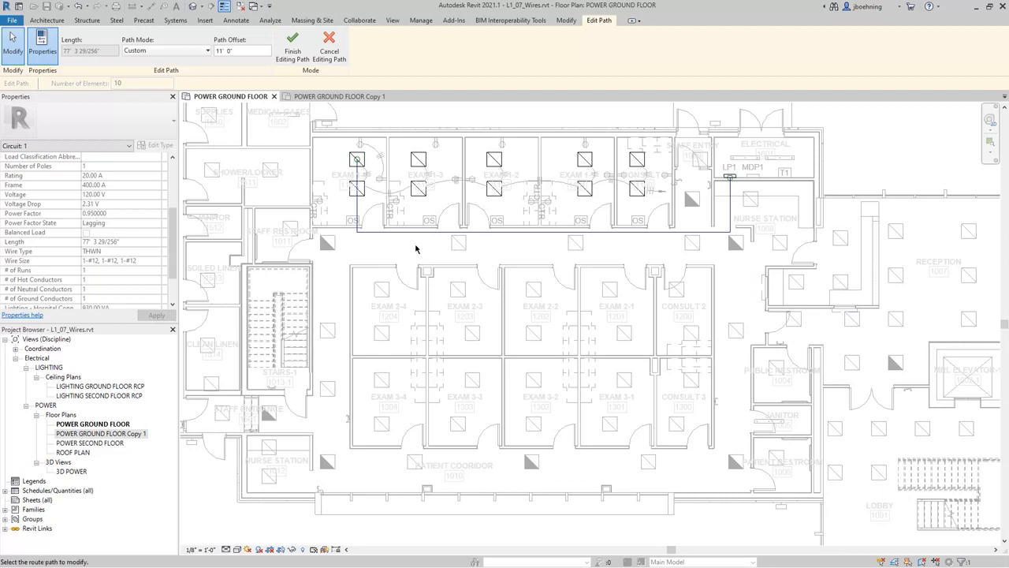
Move the horizontal path segment up inside the EXAM 1 rooms, just above their doors, and finish editing the path
{"action": "middle_click_drag", "start_coordinate": [417, 250], "coordinate": [376, 306]}
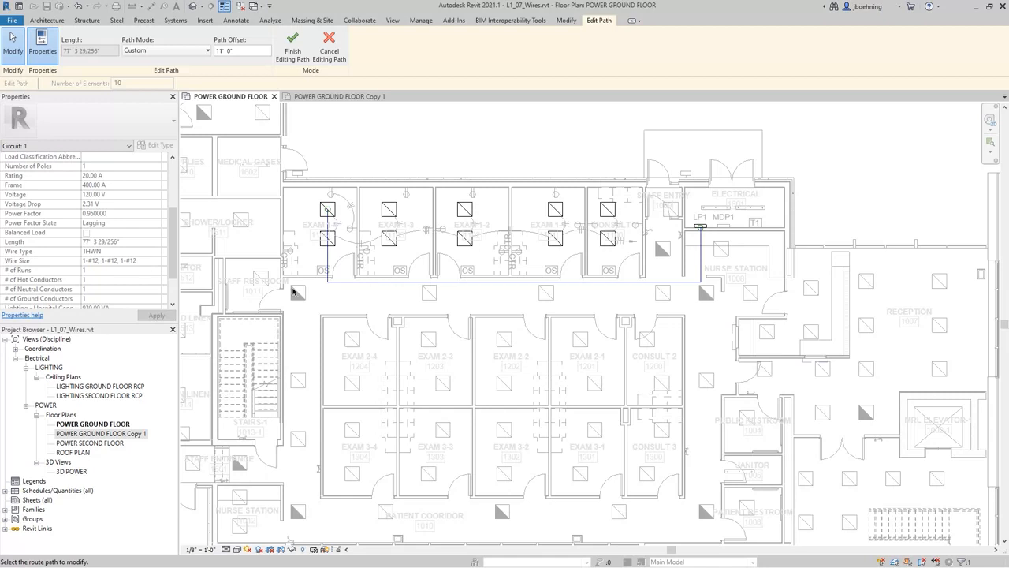
{"action": "left_click", "coordinate": [368, 286]}
{"action": "left_click_drag", "start_coordinate": [367, 287], "coordinate": [375, 264]}
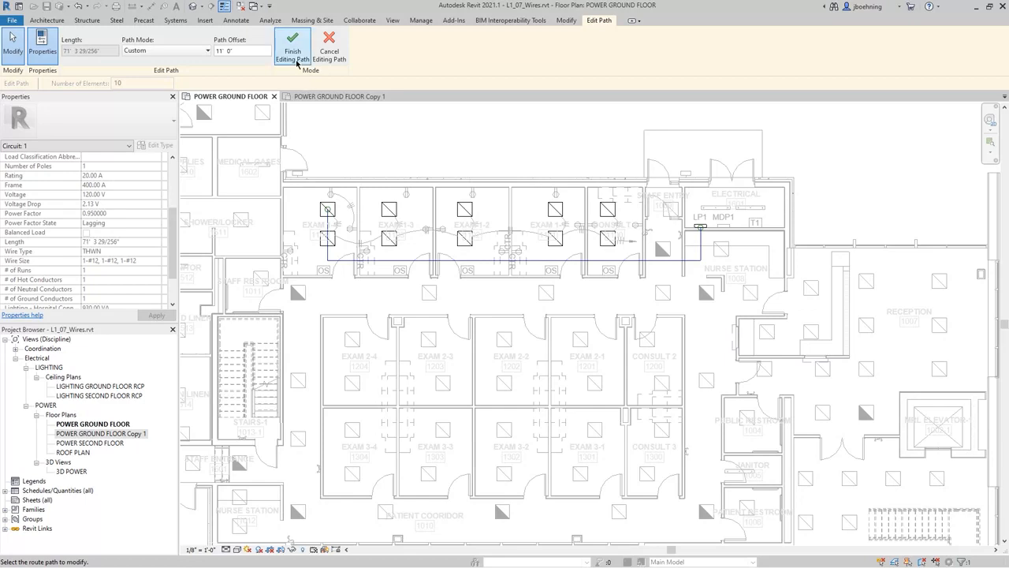
{"action": "left_click", "coordinate": [291, 49]}
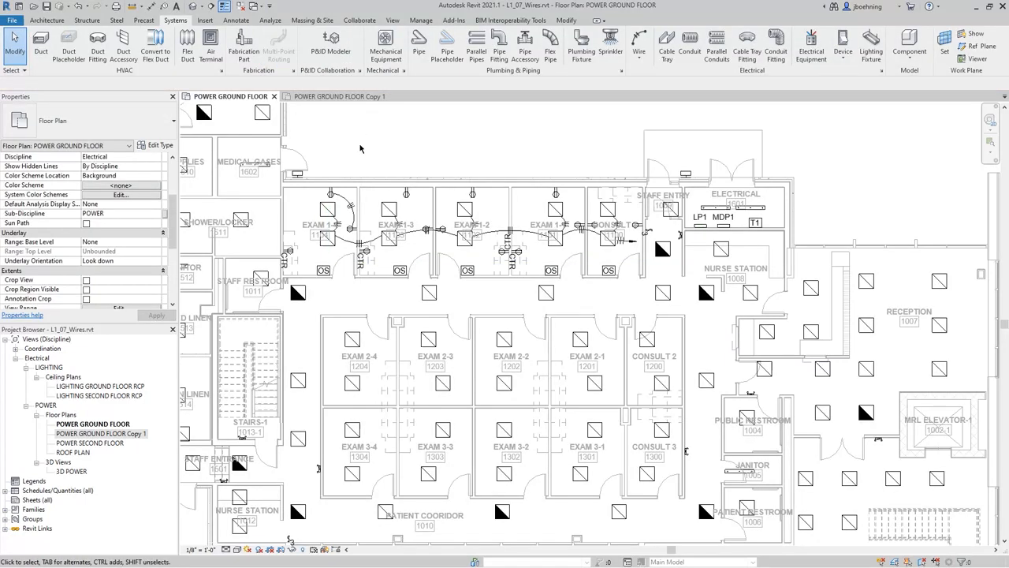
Convert the lighting circuit serving EXAM 2-4 through CONSULT 2 to chamfered wires
{"action": "scroll", "coordinate": [365, 146], "scroll_direction": "up", "scroll_amount": 2}
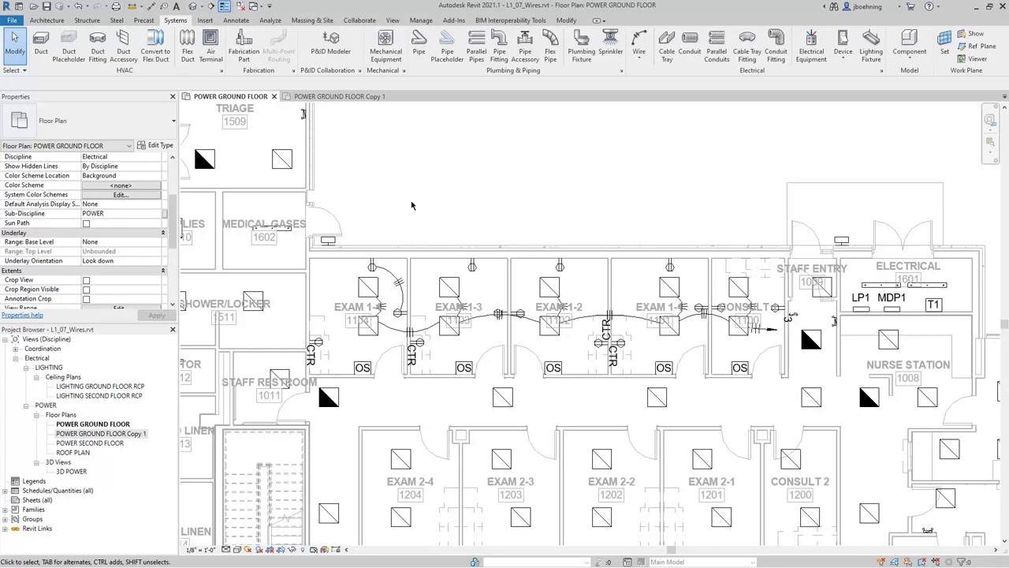
{"action": "scroll", "coordinate": [411, 205], "scroll_direction": "down", "scroll_amount": 1}
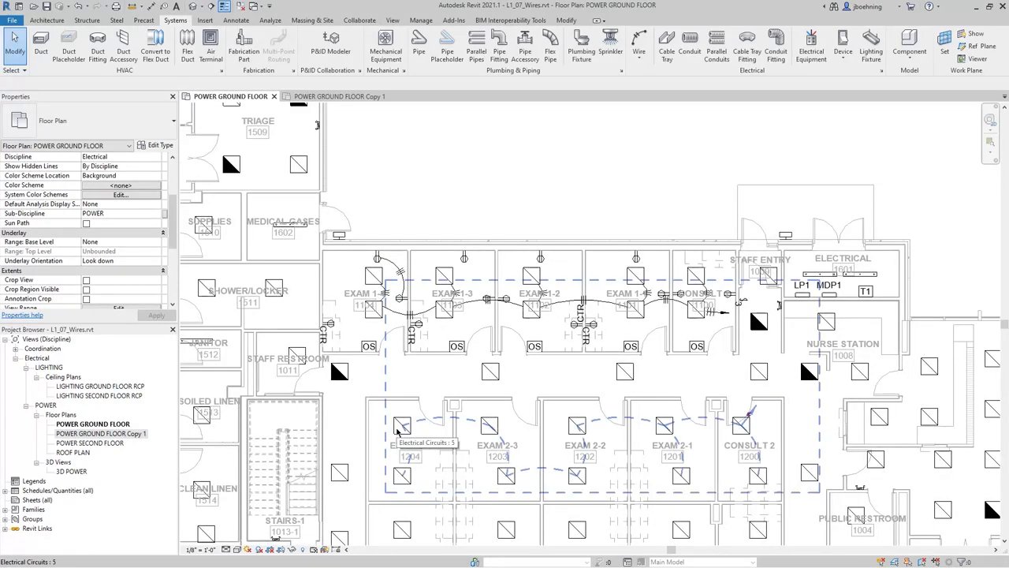
{"action": "left_click", "coordinate": [397, 430]}
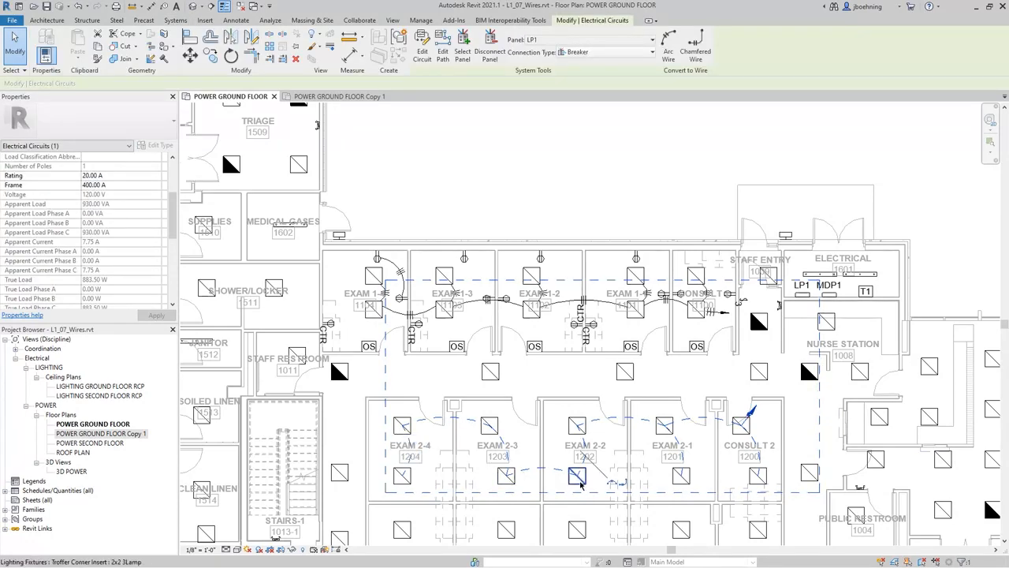
{"action": "left_click", "coordinate": [622, 485]}
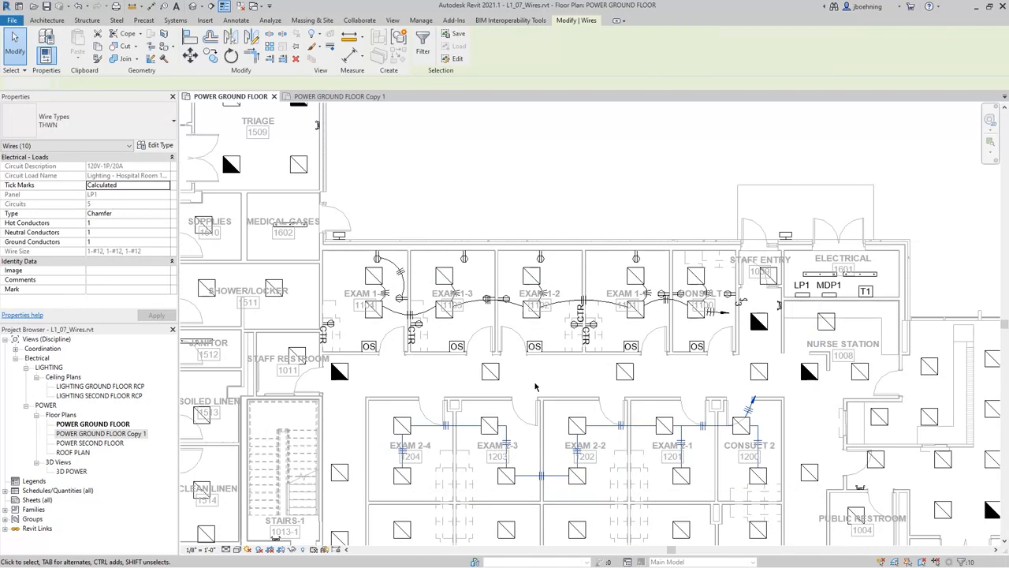
{"action": "key", "text": "Escape"}
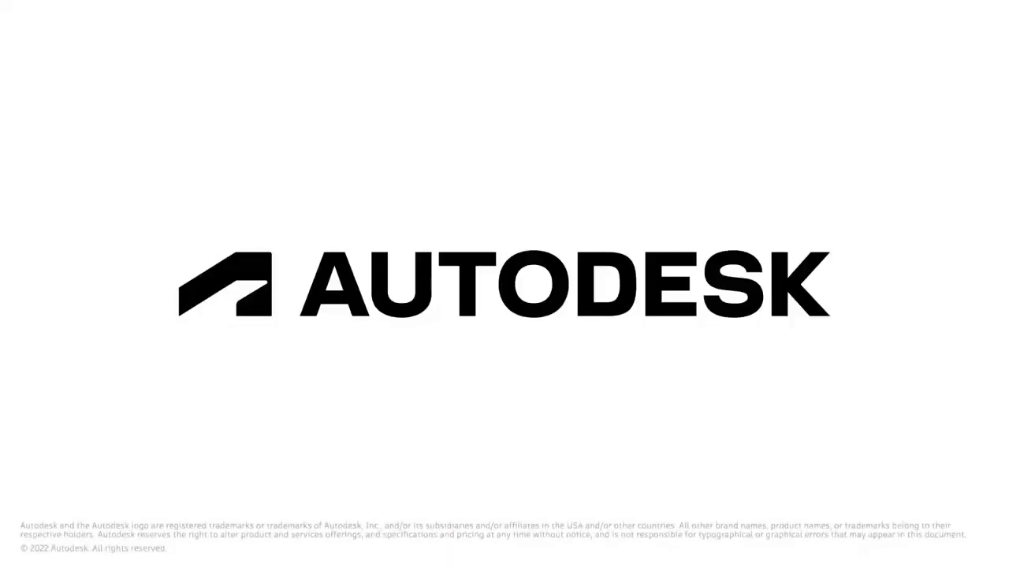